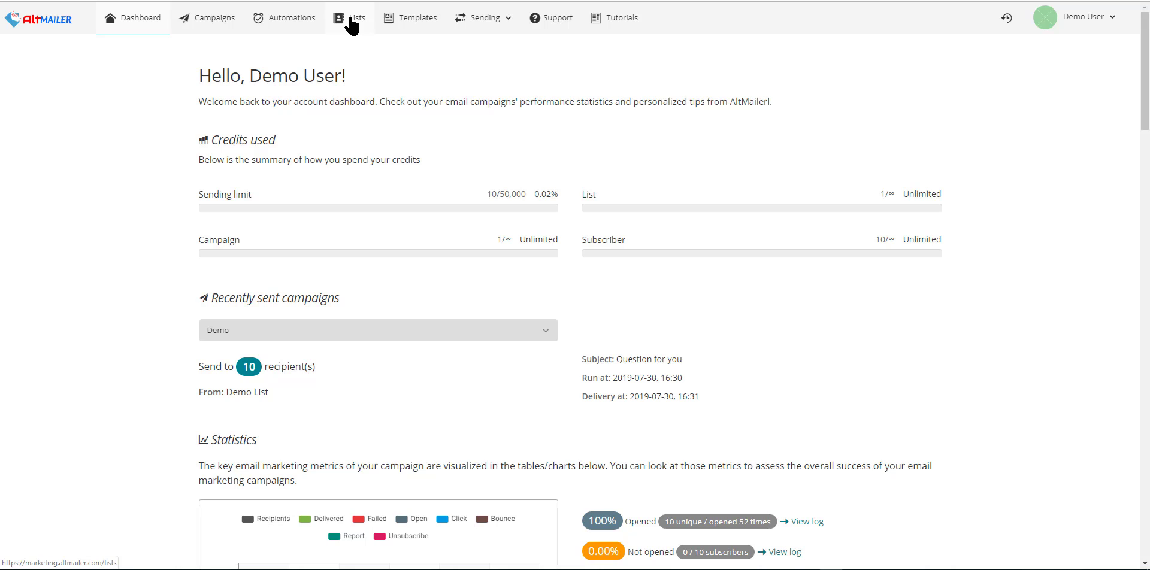
- Open the form for creating a new mailing list and examine its identity, contact information and subscription settings
{"action": "left_click", "coordinate": [354, 25]}
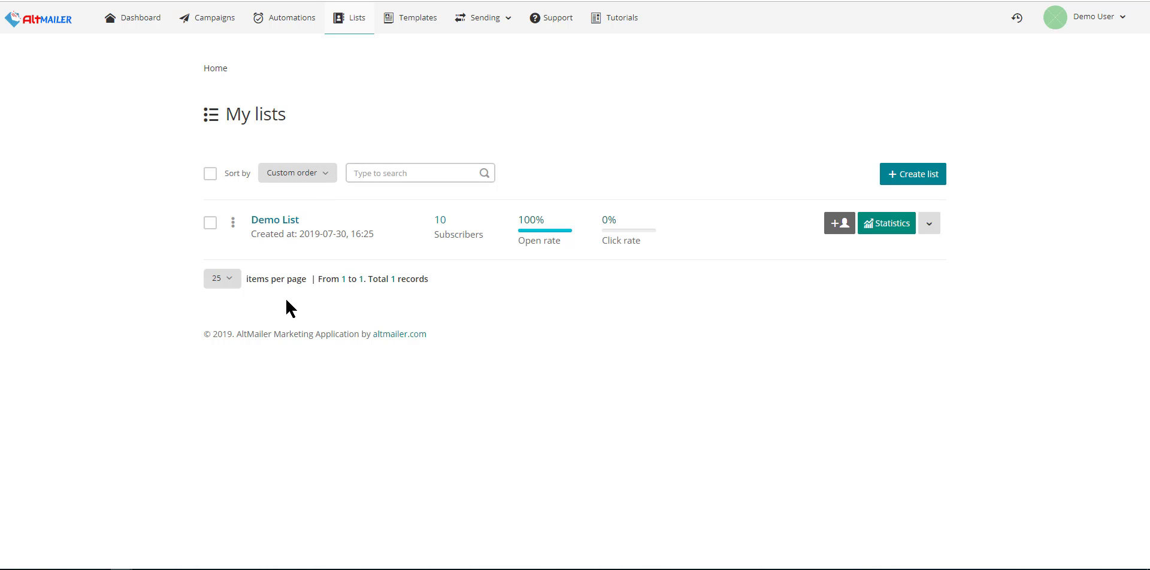
{"action": "left_click", "coordinate": [907, 177]}
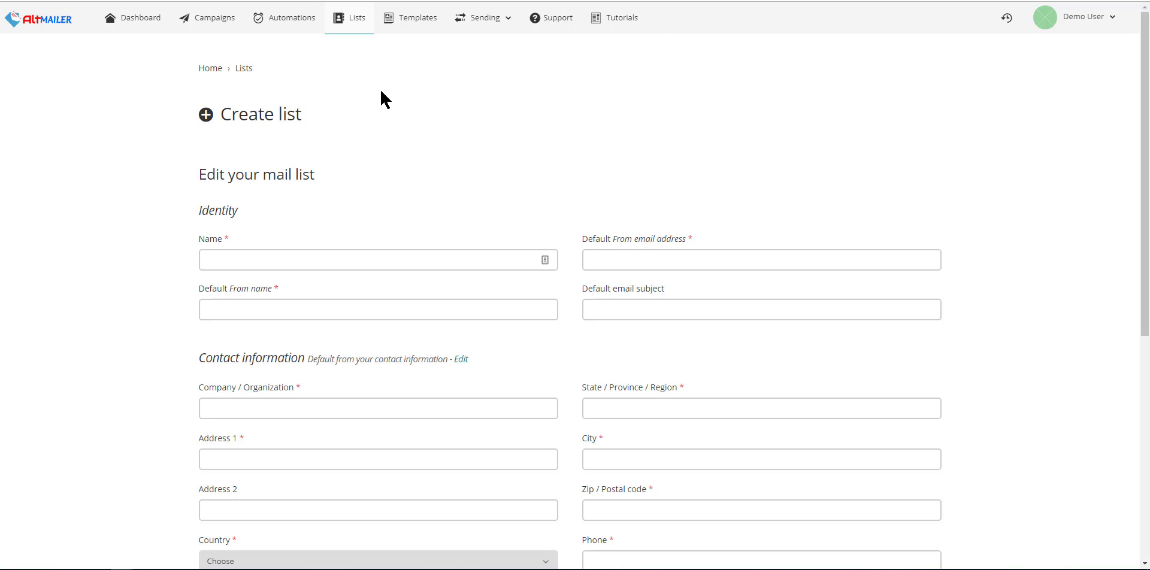
{"action": "scroll", "coordinate": [369, 90], "scroll_direction": "down", "scroll_amount": 2}
{"action": "scroll", "coordinate": [364, 83], "scroll_direction": "up", "scroll_amount": 1}
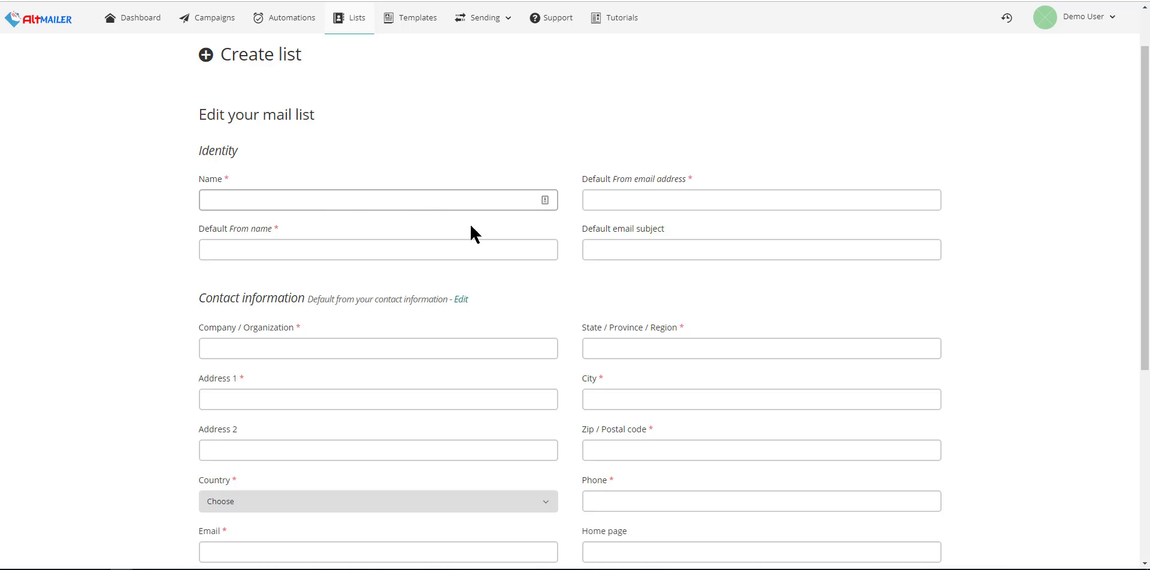
{"action": "left_click", "coordinate": [618, 253]}
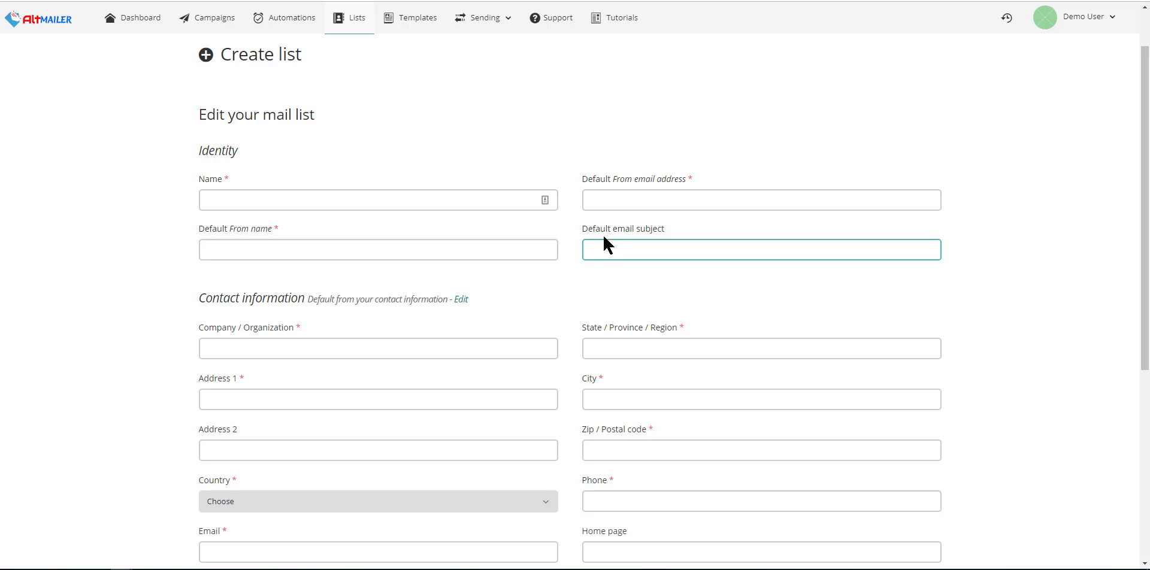
{"action": "scroll", "coordinate": [603, 234], "scroll_direction": "down", "scroll_amount": 2}
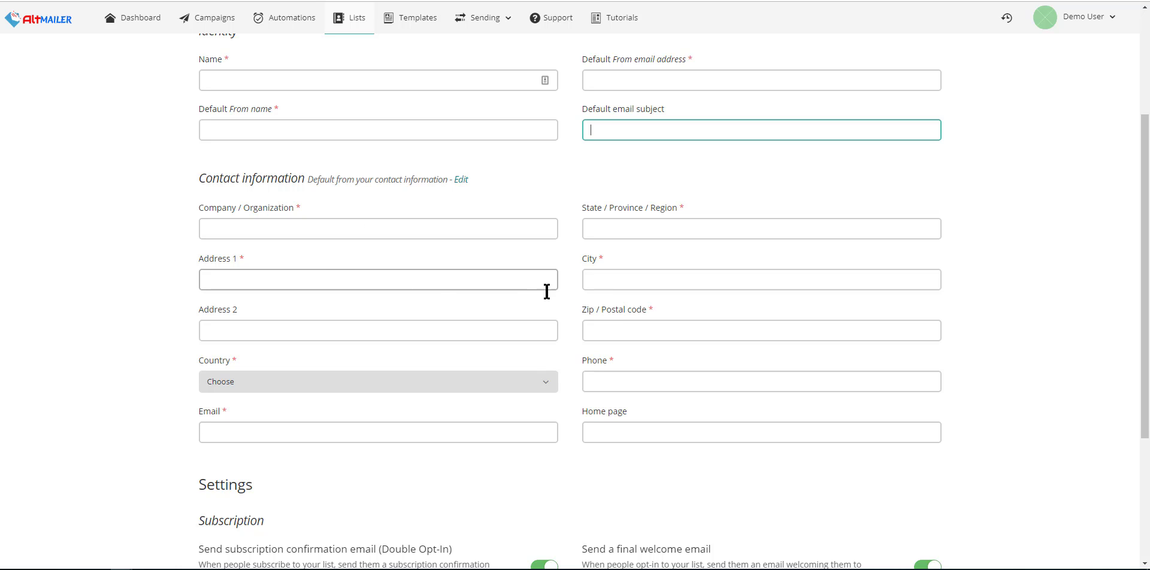
{"action": "scroll", "coordinate": [497, 320], "scroll_direction": "down", "scroll_amount": 1}
{"action": "scroll", "coordinate": [471, 289], "scroll_direction": "down", "scroll_amount": 3}
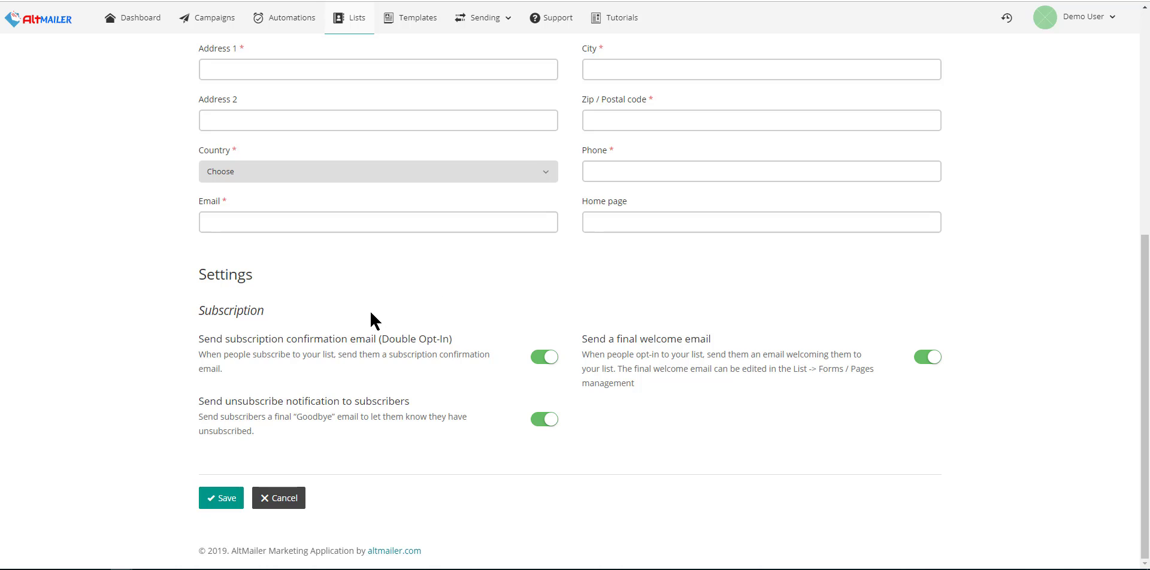
- Try the new list's double opt-in, unsubscribe notification and final welcome email switches, and return to the lists without saving
{"action": "left_click", "coordinate": [546, 358]}
{"action": "left_click", "coordinate": [545, 358]}
{"action": "left_click", "coordinate": [550, 421]}
{"action": "left_click", "coordinate": [540, 422]}
{"action": "left_click", "coordinate": [932, 359]}
{"action": "left_click", "coordinate": [548, 359]}
{"action": "left_click", "coordinate": [540, 359]}
{"action": "left_click", "coordinate": [539, 360]}
{"action": "left_click", "coordinate": [541, 363]}
{"action": "left_click", "coordinate": [548, 428]}
{"action": "left_click", "coordinate": [550, 361]}
{"action": "left_click", "coordinate": [549, 362]}
{"action": "scroll", "coordinate": [441, 354], "scroll_direction": "up", "scroll_amount": 6}
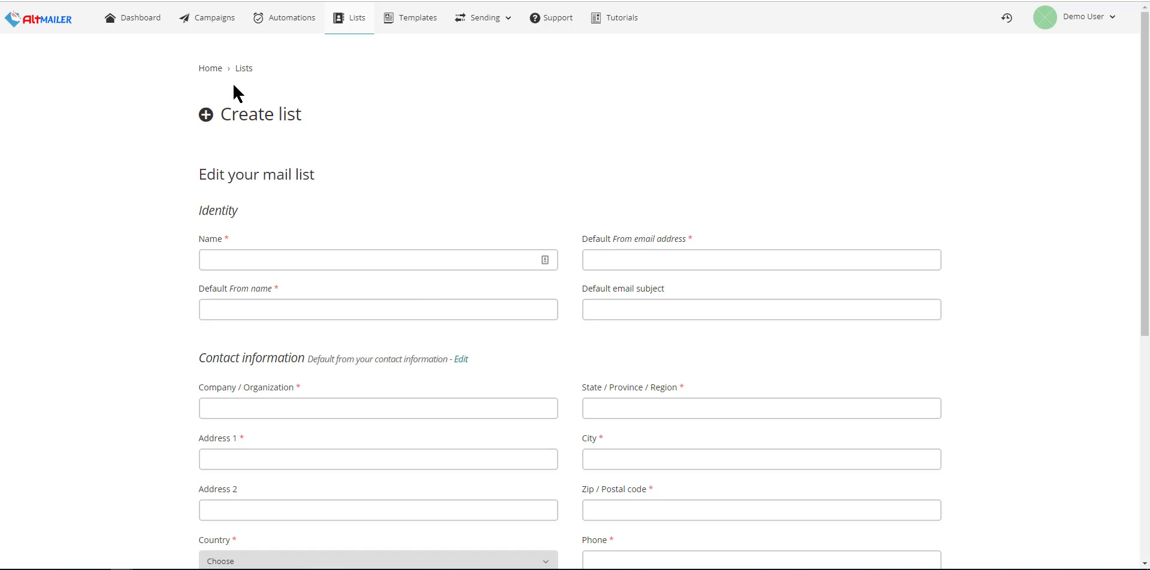
{"action": "left_click", "coordinate": [243, 69]}
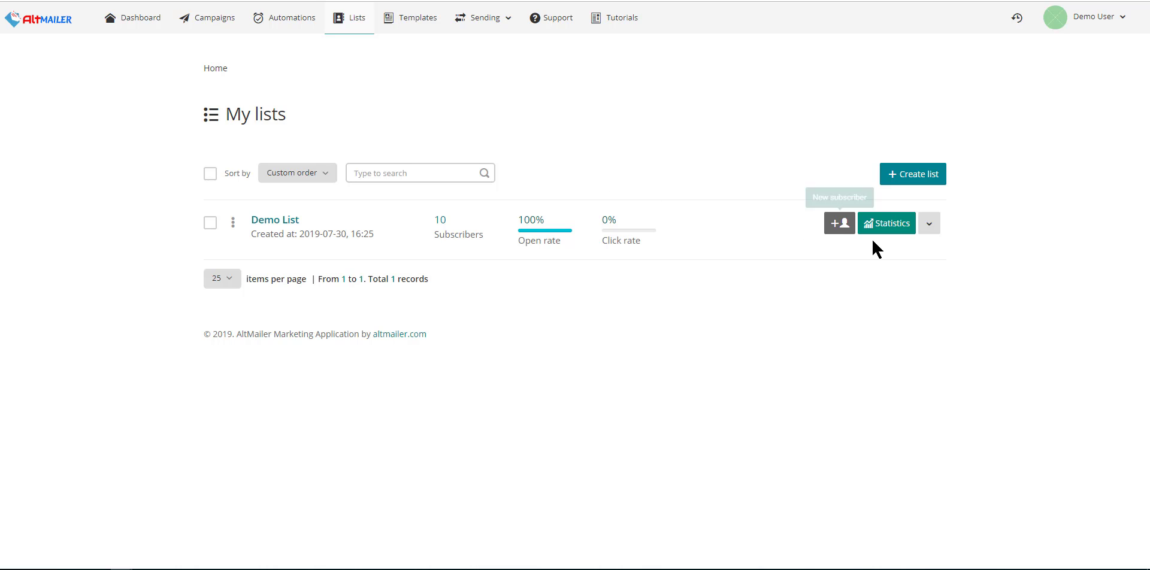
- Show the actions available for Demo List and close them without choosing one
{"action": "left_click", "coordinate": [930, 229]}
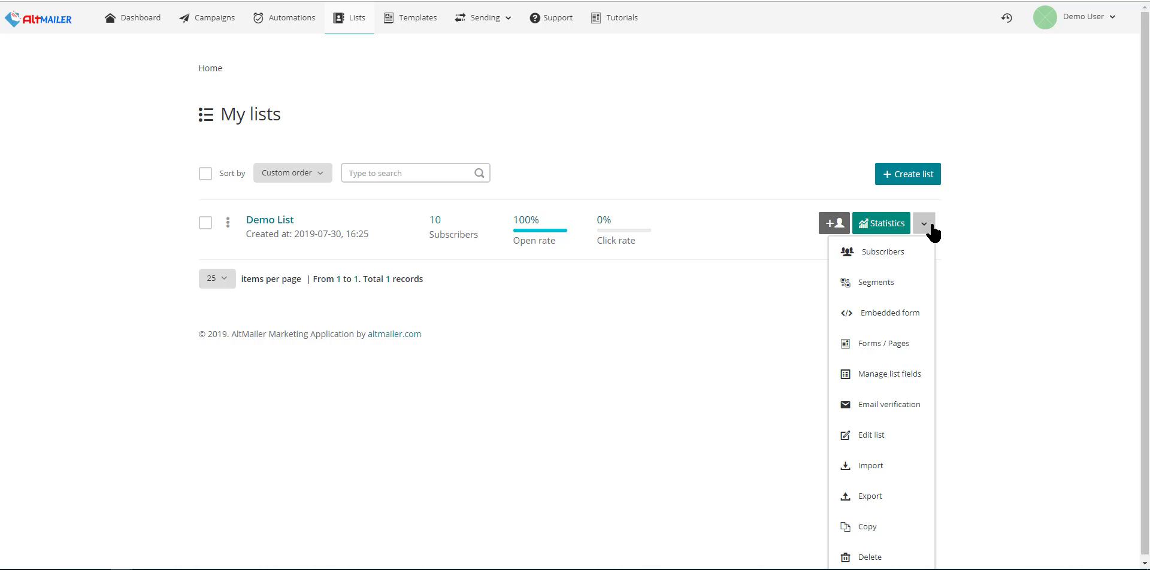
{"action": "left_click", "coordinate": [660, 143]}
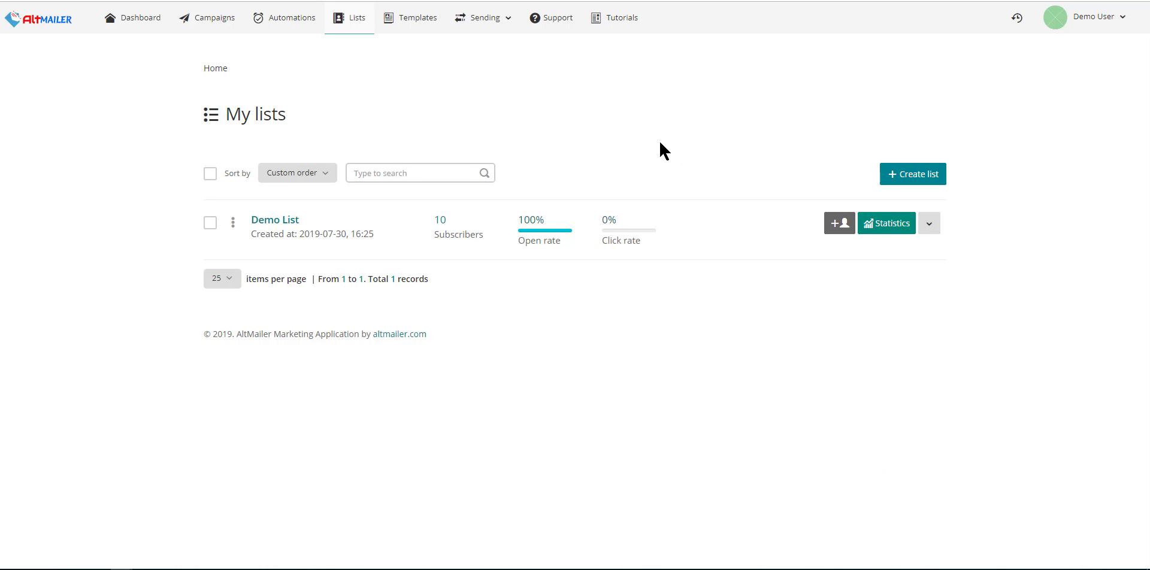
{"action": "left_click", "coordinate": [930, 229]}
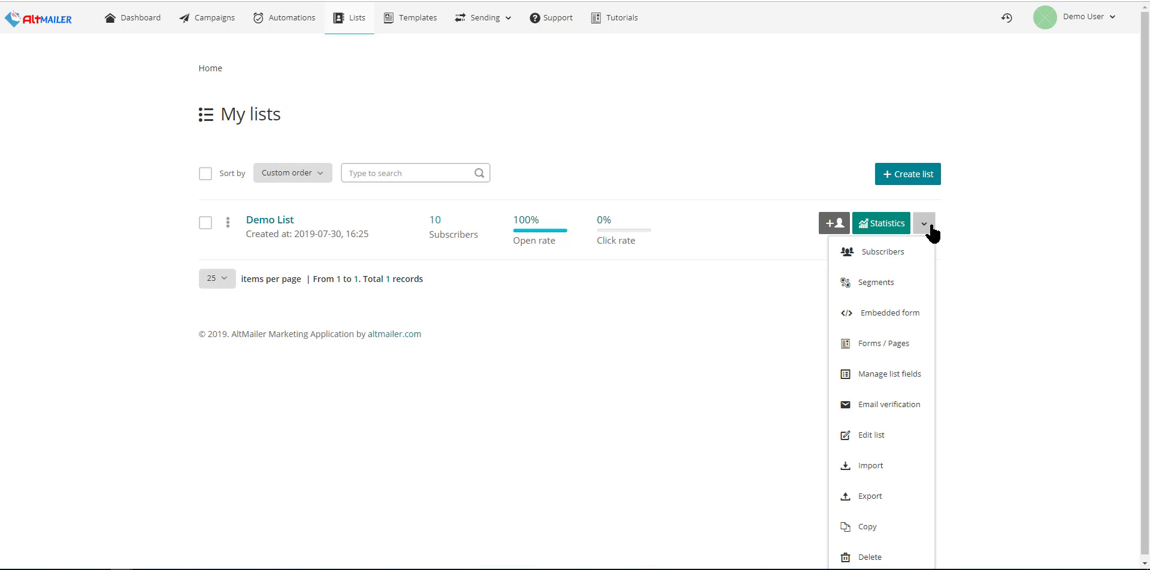
{"action": "scroll", "coordinate": [932, 233], "scroll_direction": "down", "scroll_amount": 1}
{"action": "left_click", "coordinate": [930, 228]}
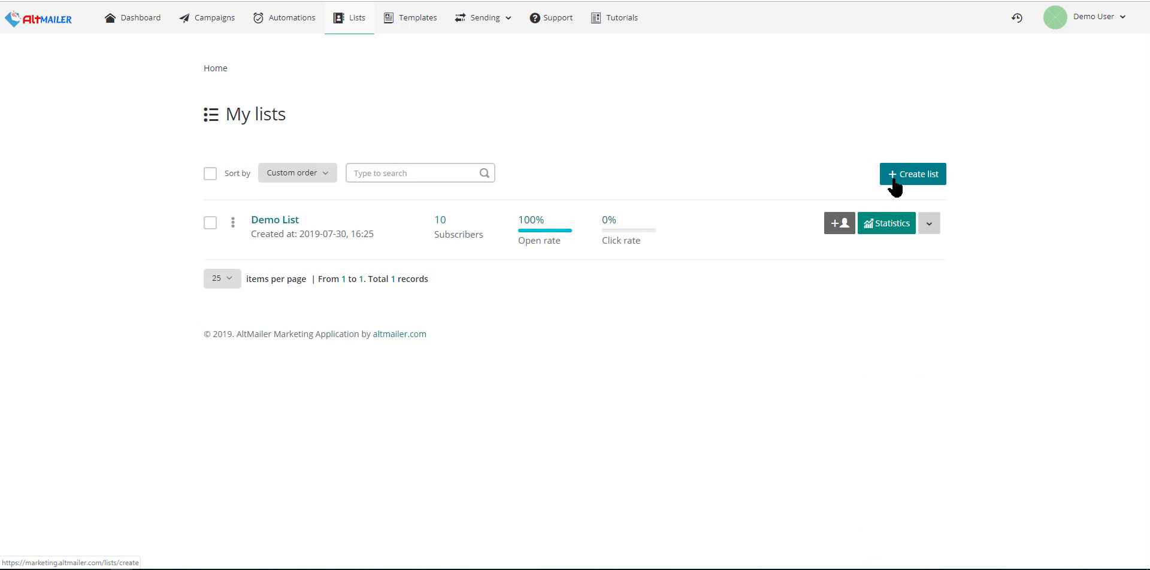
- Open Demo List and review the identity, contact and subscription options in its settings
{"action": "left_click", "coordinate": [264, 222]}
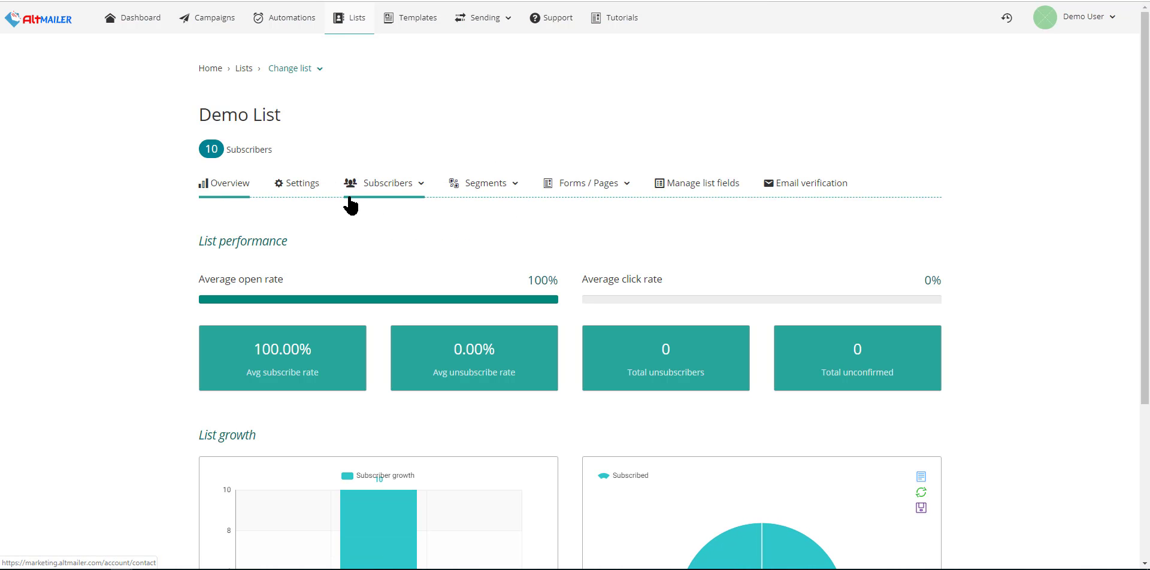
{"action": "left_click", "coordinate": [292, 186]}
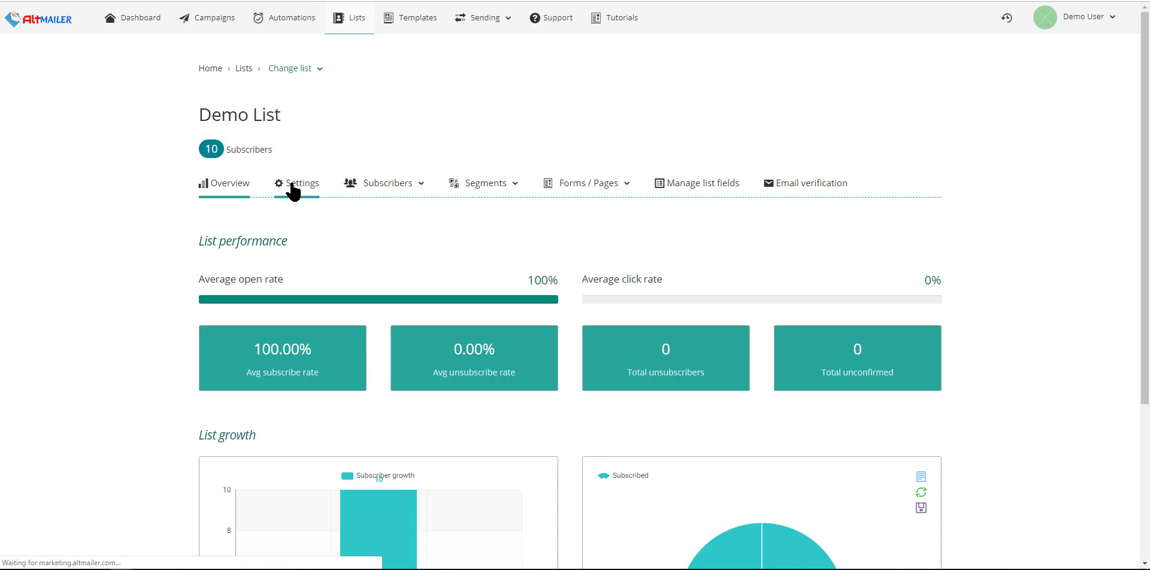
{"action": "scroll", "coordinate": [251, 206], "scroll_direction": "down", "scroll_amount": 5}
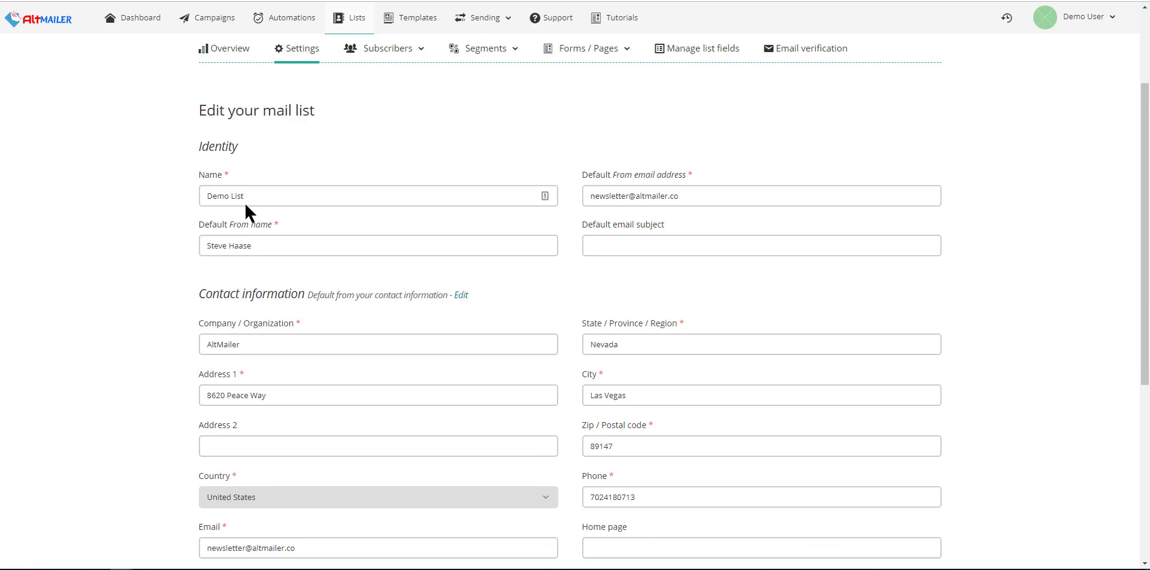
{"action": "scroll", "coordinate": [240, 199], "scroll_direction": "down", "scroll_amount": 3}
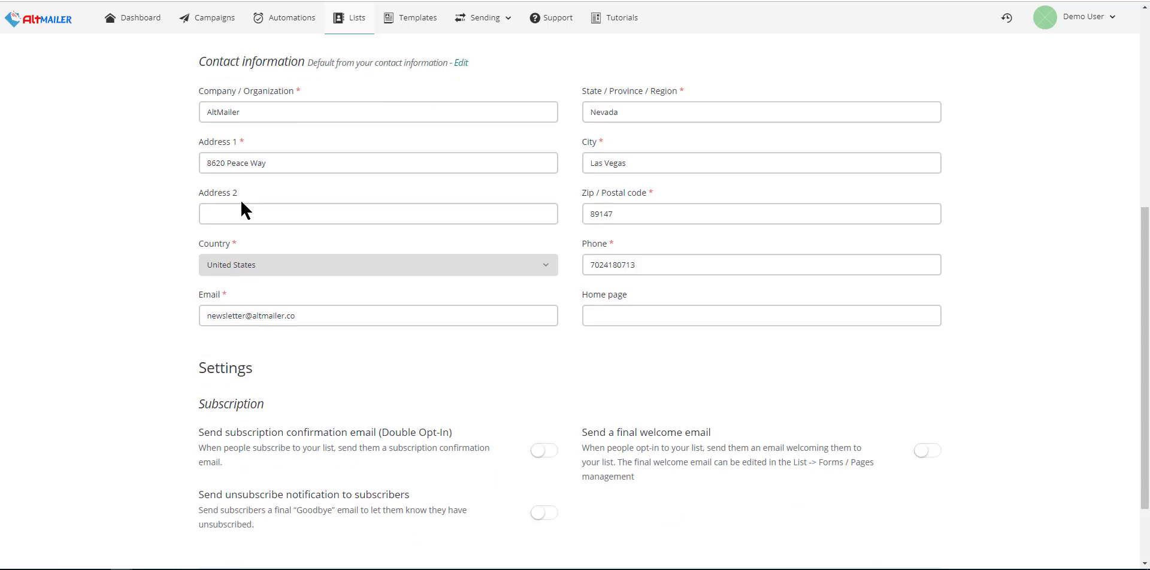
{"action": "scroll", "coordinate": [241, 199], "scroll_direction": "up", "scroll_amount": 4}
{"action": "scroll", "coordinate": [241, 199], "scroll_direction": "up", "scroll_amount": 4}
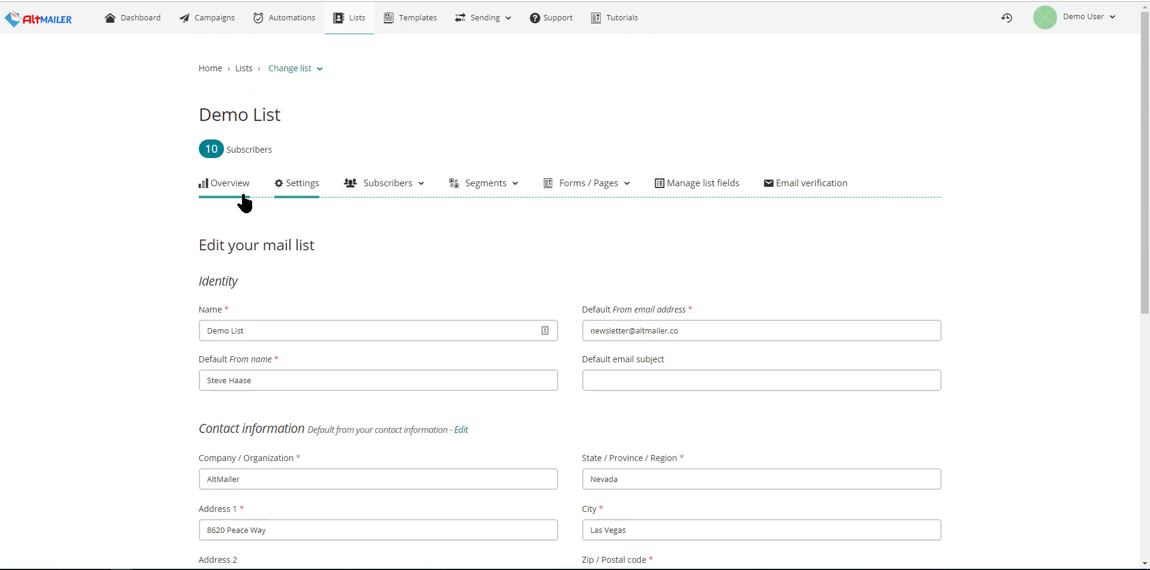
- View all subscribers of Demo List and open the form for adding a new subscriber
{"action": "left_click", "coordinate": [412, 187]}
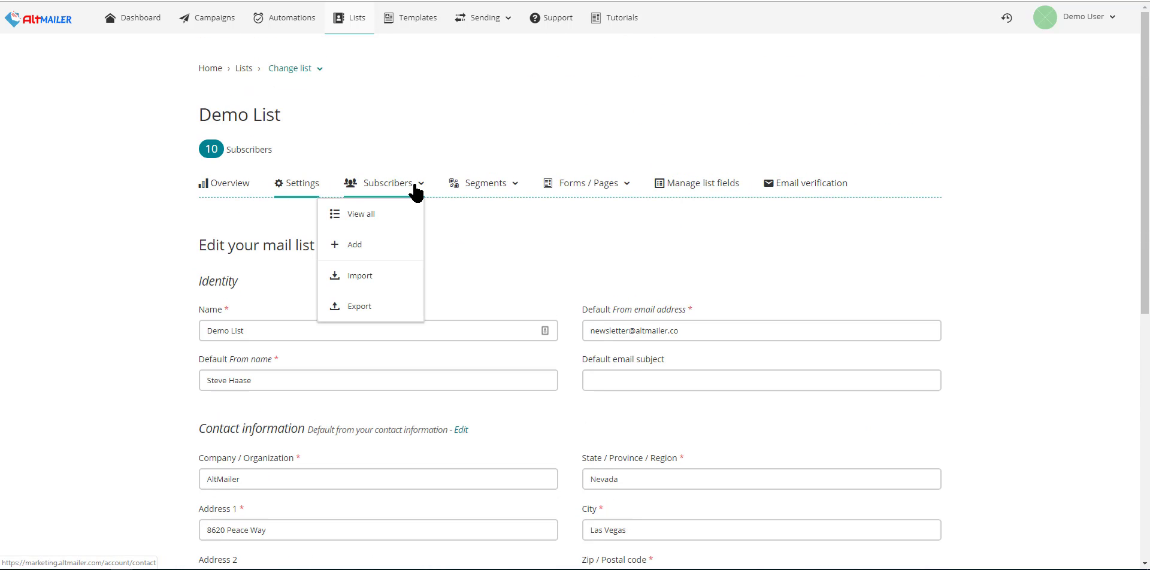
{"action": "left_click", "coordinate": [389, 219]}
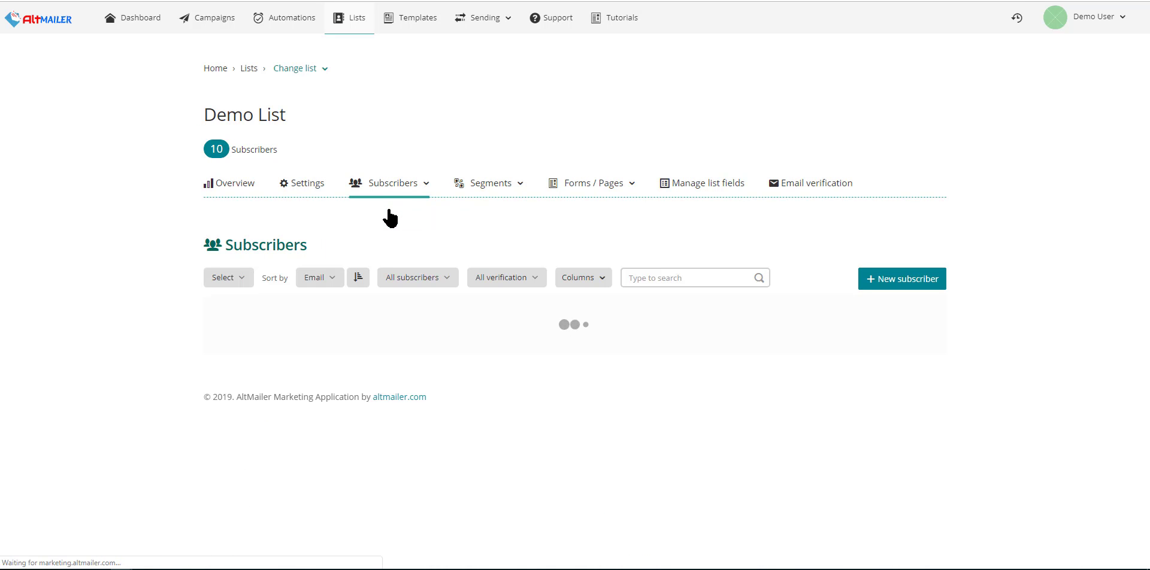
{"action": "left_click", "coordinate": [424, 194]}
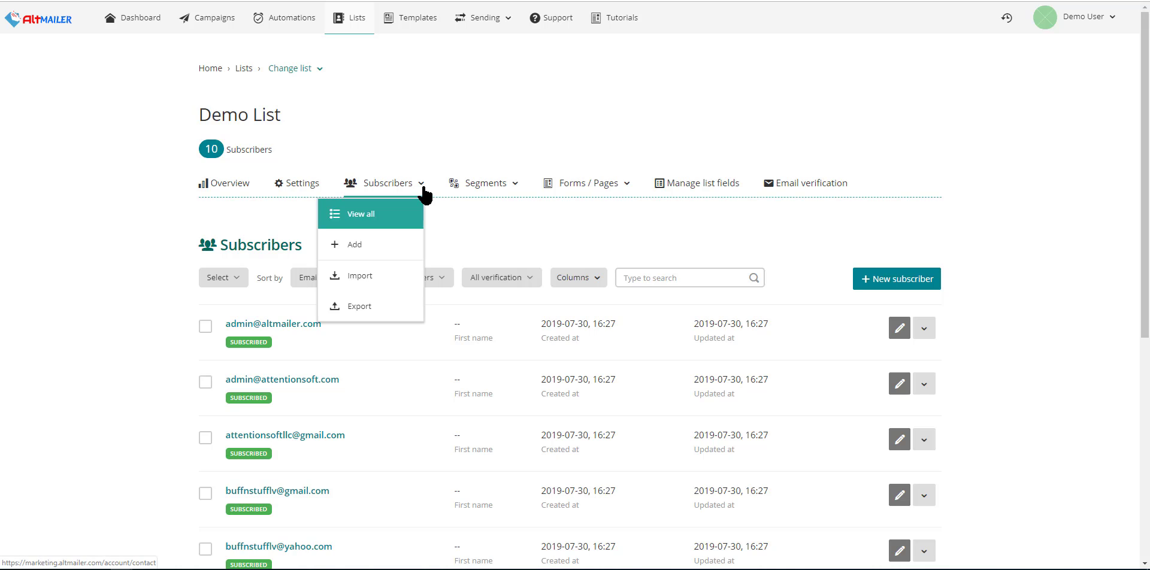
{"action": "left_click", "coordinate": [357, 244]}
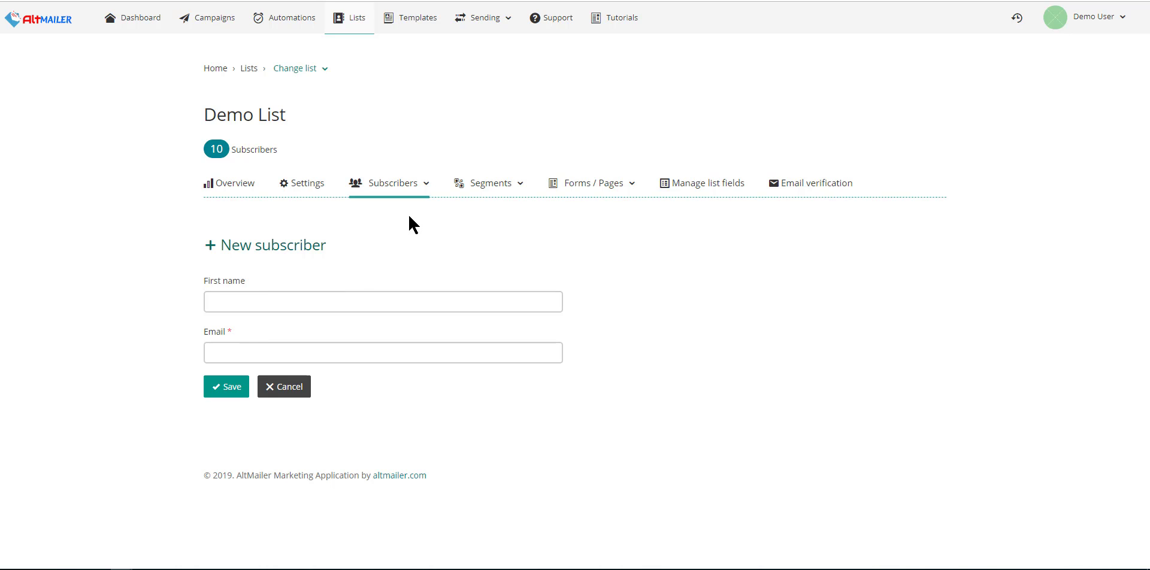
- Open the subscriber import page of Demo List and review the upload area and recent import
{"action": "left_click", "coordinate": [424, 192]}
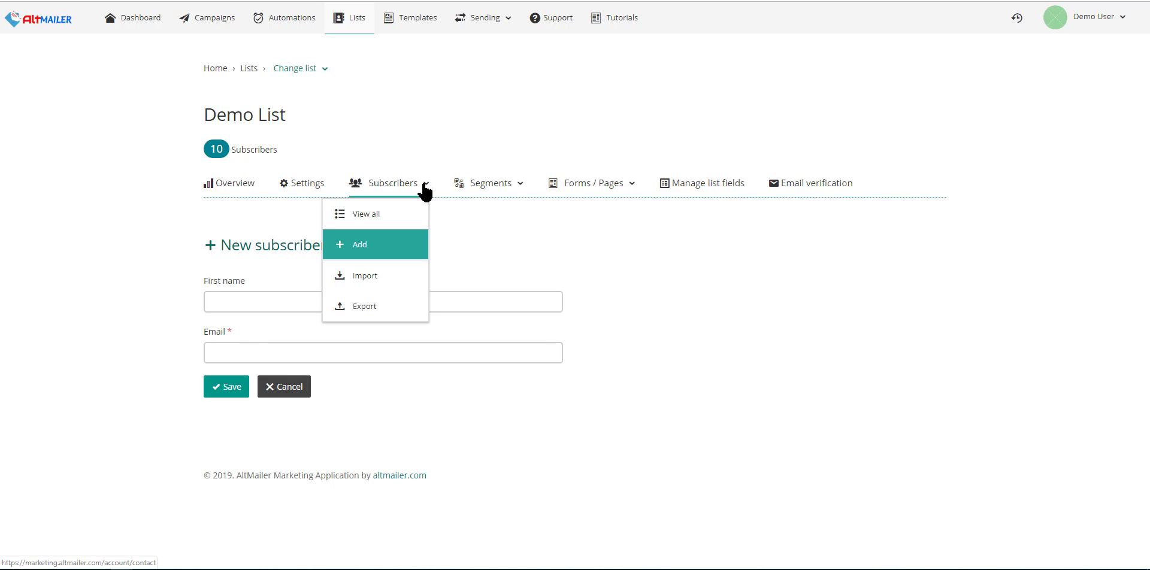
{"action": "left_click", "coordinate": [359, 280]}
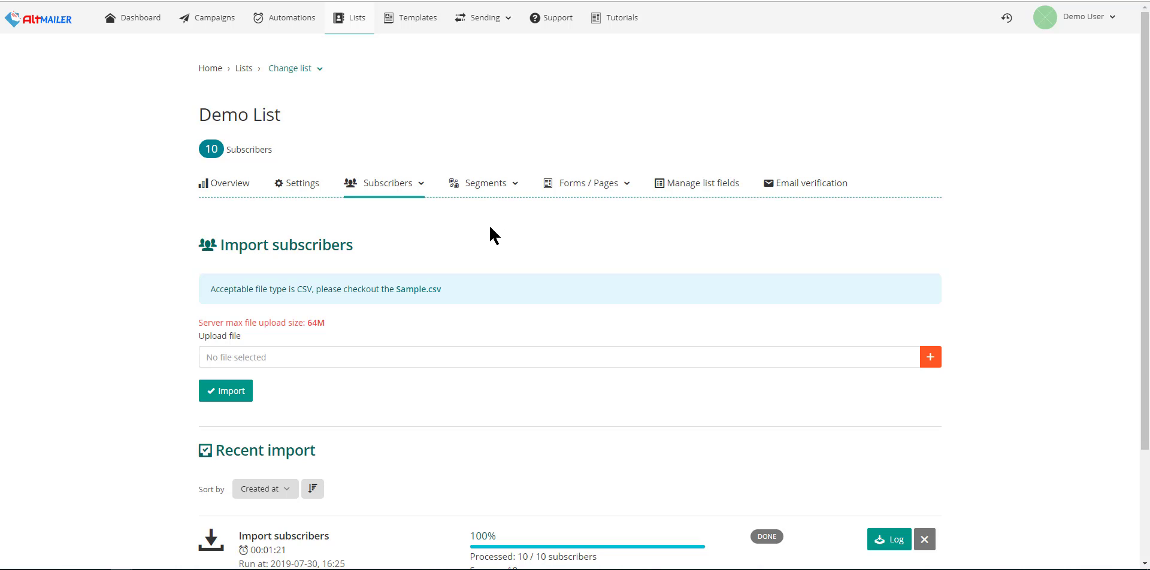
{"action": "scroll", "coordinate": [470, 223], "scroll_direction": "down", "scroll_amount": 2}
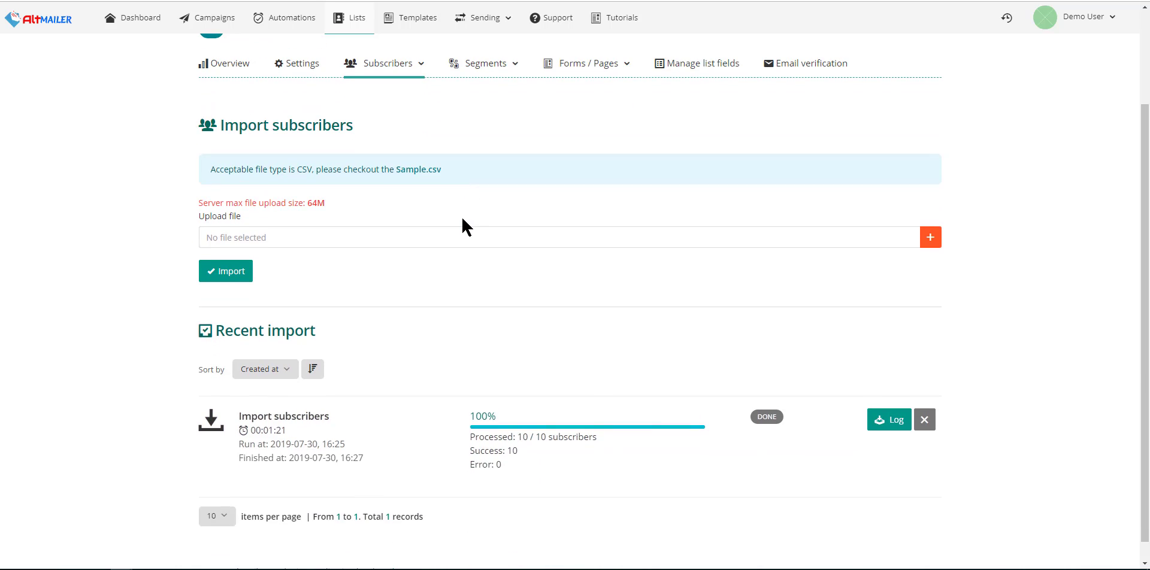
- Open the Sample.csv import example and widen its email, first name and last name columns to read them
{"action": "left_click", "coordinate": [423, 172]}
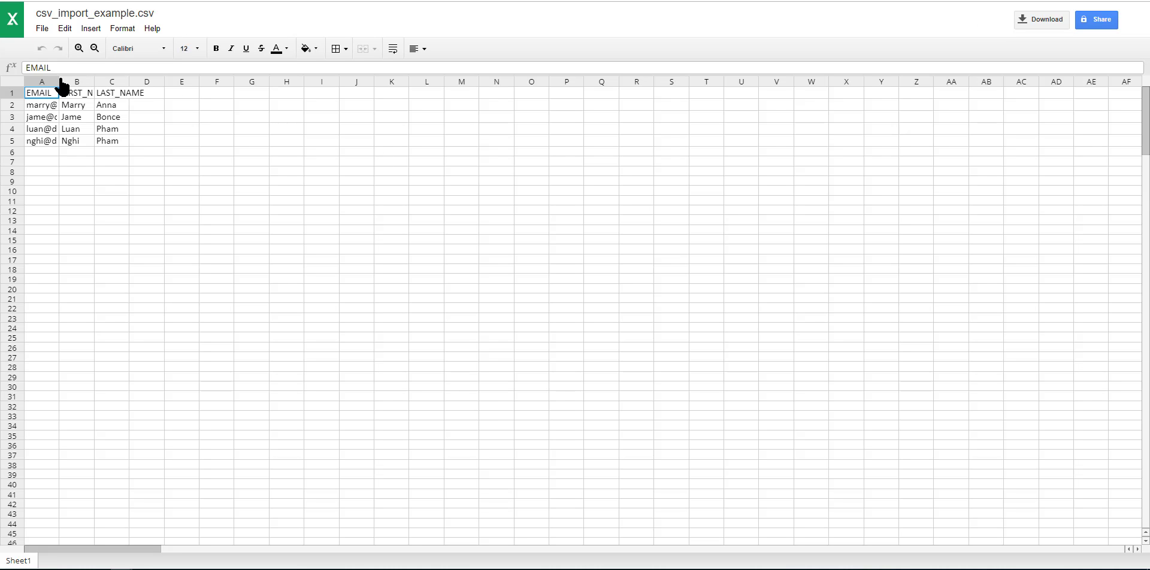
{"action": "left_click_drag", "start_coordinate": [59, 82], "coordinate": [97, 84]}
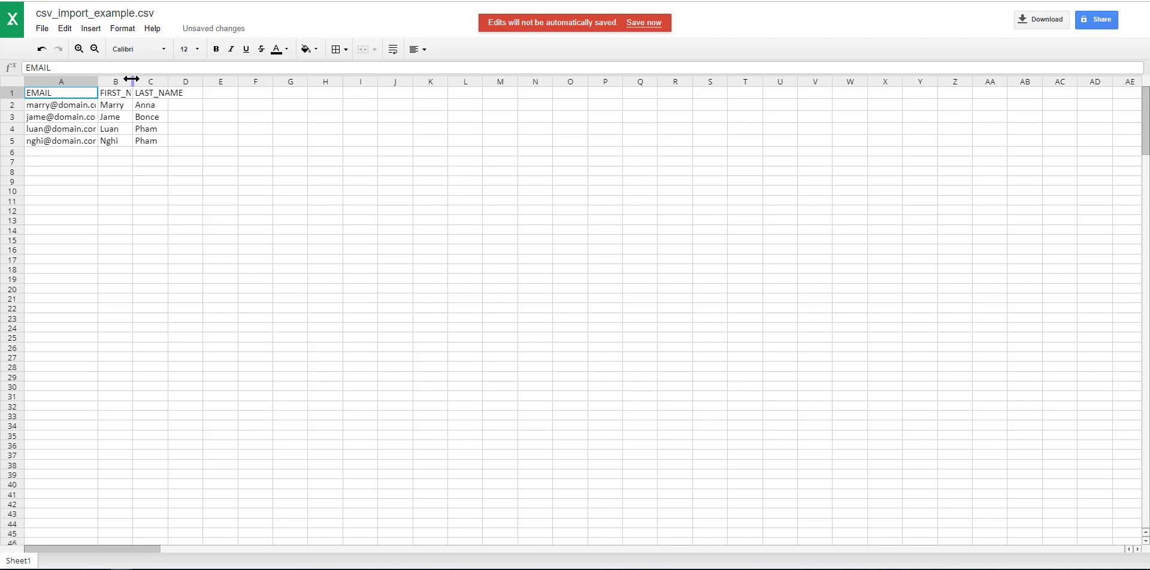
{"action": "left_click_drag", "start_coordinate": [130, 89], "coordinate": [254, 81]}
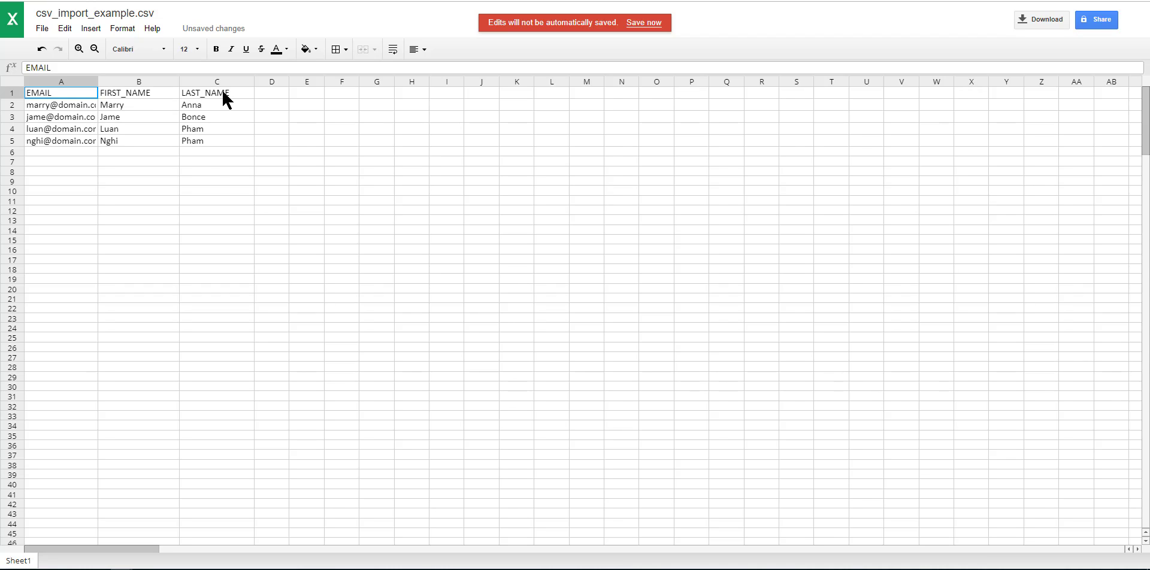
- Step through the empty header cells in row 1 from column D onward, and leave the sample spreadsheet without saving
{"action": "left_click", "coordinate": [275, 97]}
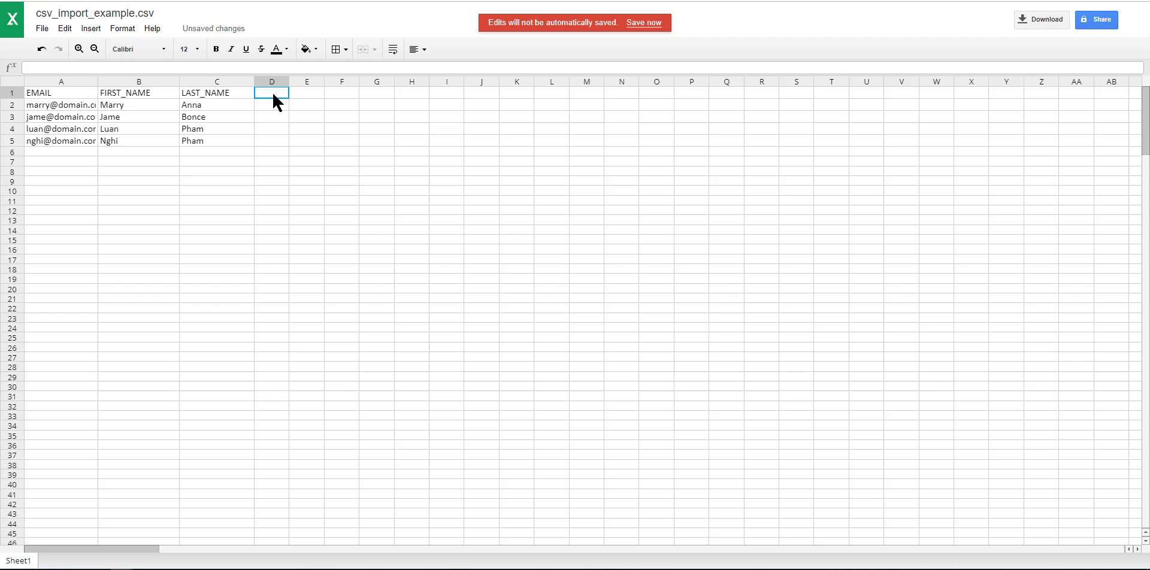
{"action": "left_click", "coordinate": [309, 96]}
{"action": "left_click", "coordinate": [346, 96]}
{"action": "left_click", "coordinate": [385, 95]}
{"action": "left_click", "coordinate": [408, 94]}
{"action": "left_click", "coordinate": [440, 94]}
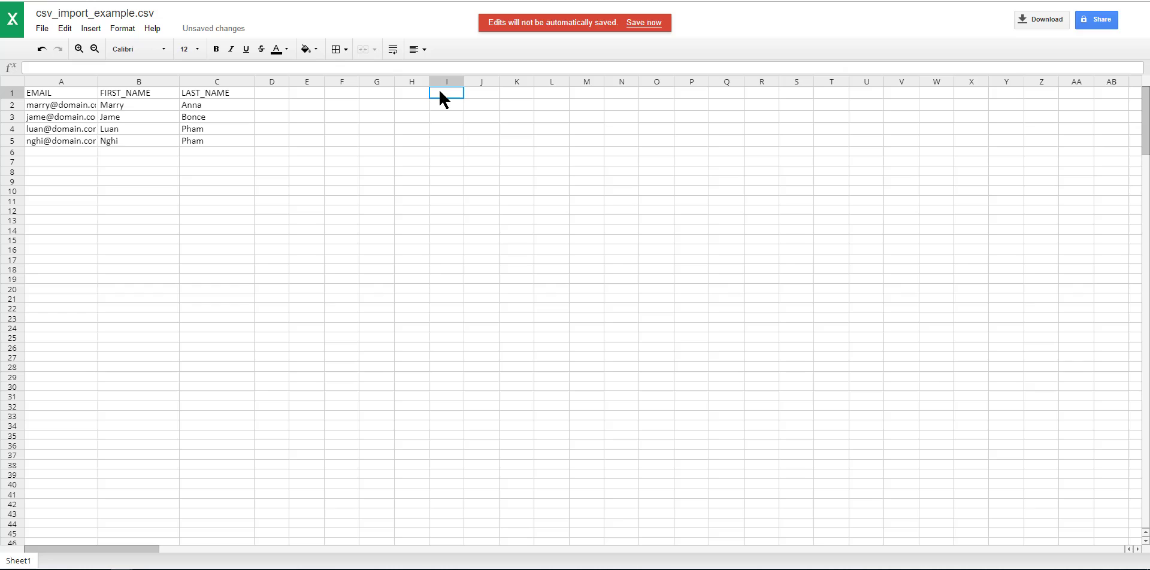
{"action": "left_click", "coordinate": [481, 94]}
{"action": "left_click", "coordinate": [507, 94]}
{"action": "left_click", "coordinate": [546, 94]}
{"action": "left_click", "coordinate": [585, 95]}
{"action": "left_click", "coordinate": [621, 95]}
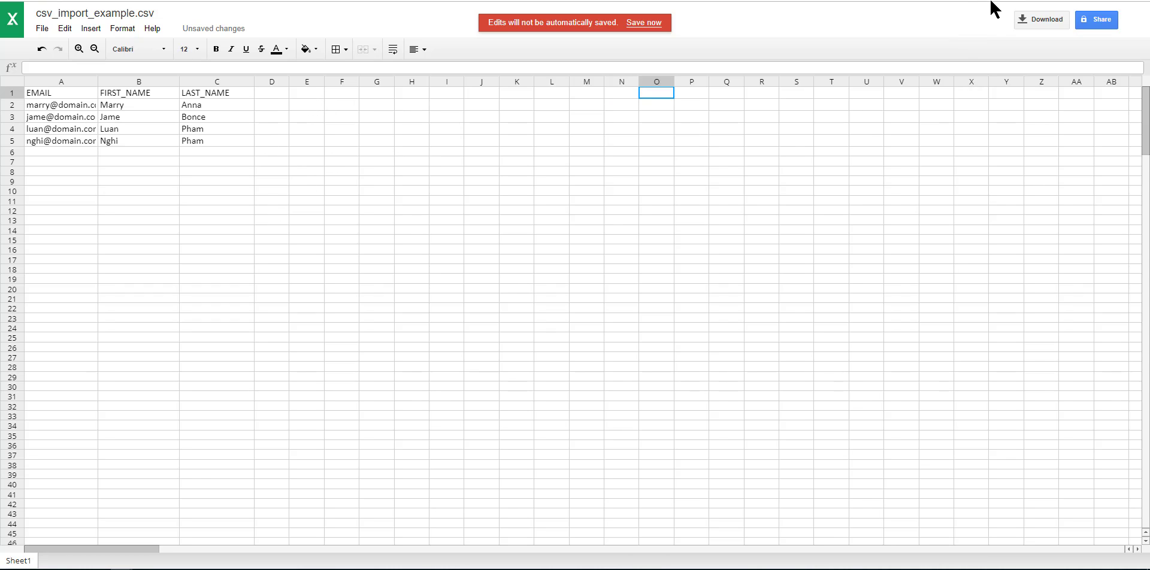
{"action": "key", "text": "F5"}
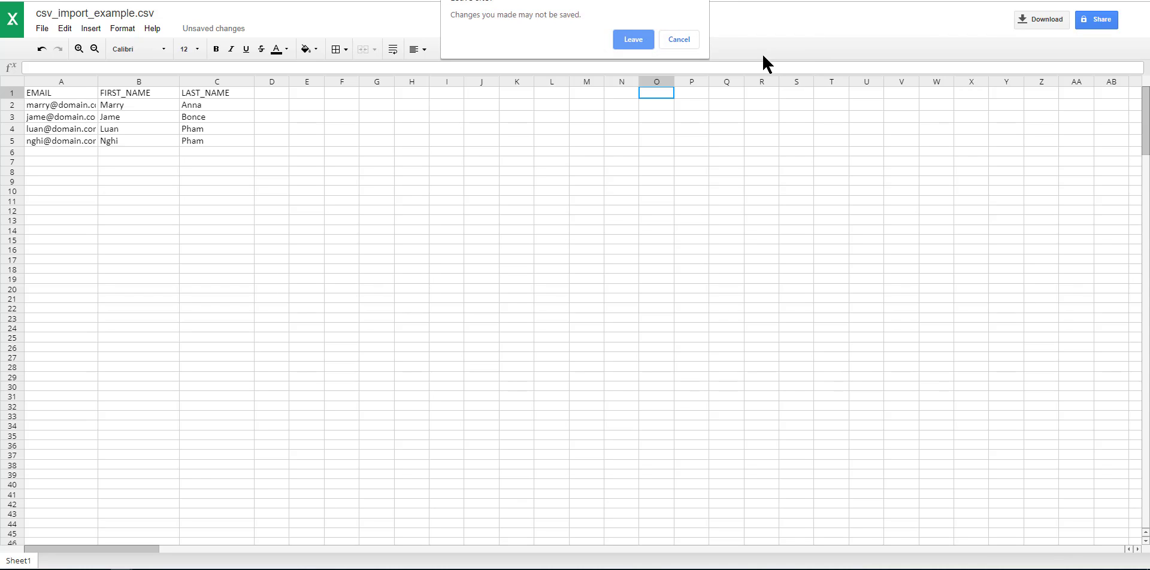
{"action": "left_click", "coordinate": [650, 36]}
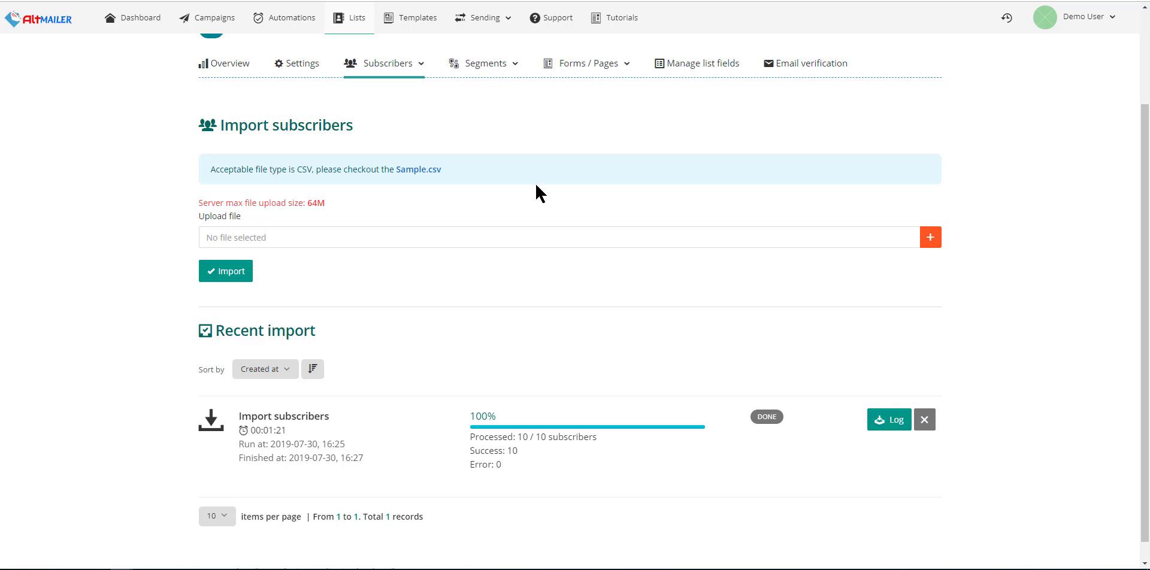
{"action": "left_click", "coordinate": [258, 240]}
{"action": "left_click", "coordinate": [533, 242]}
{"action": "scroll", "coordinate": [366, 296], "scroll_direction": "down", "scroll_amount": 1}
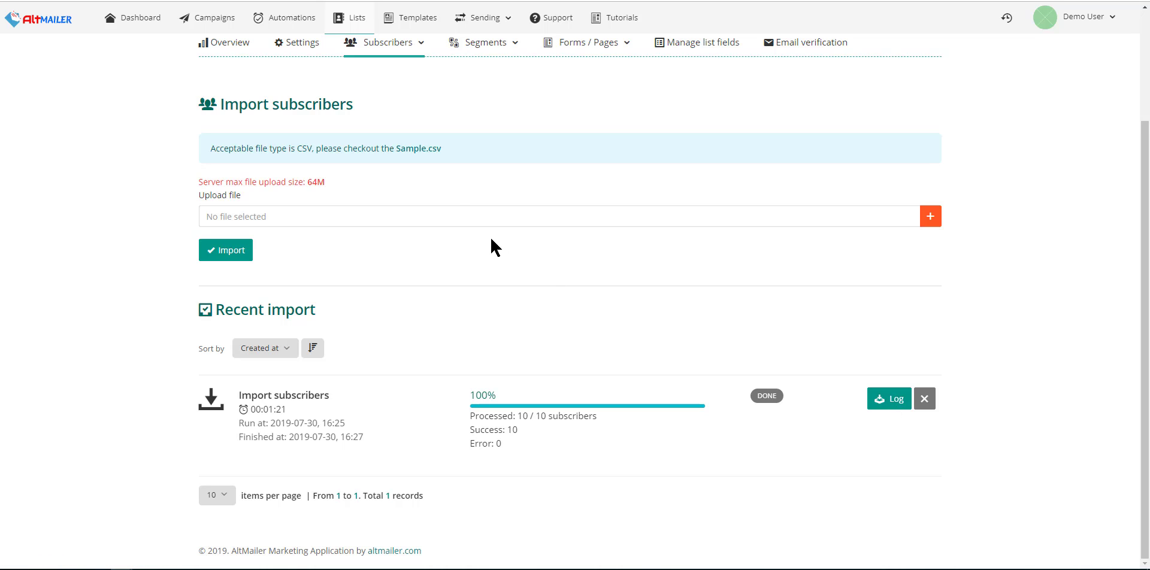
- Open the form for creating a new segment in Demo List
{"action": "left_click", "coordinate": [505, 48]}
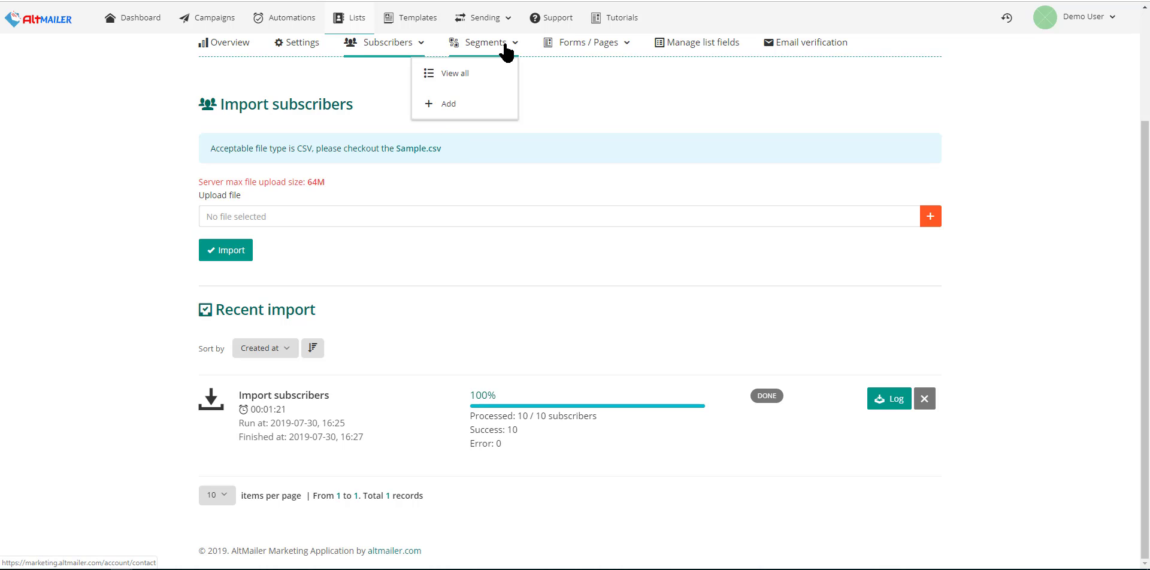
{"action": "left_click", "coordinate": [461, 106]}
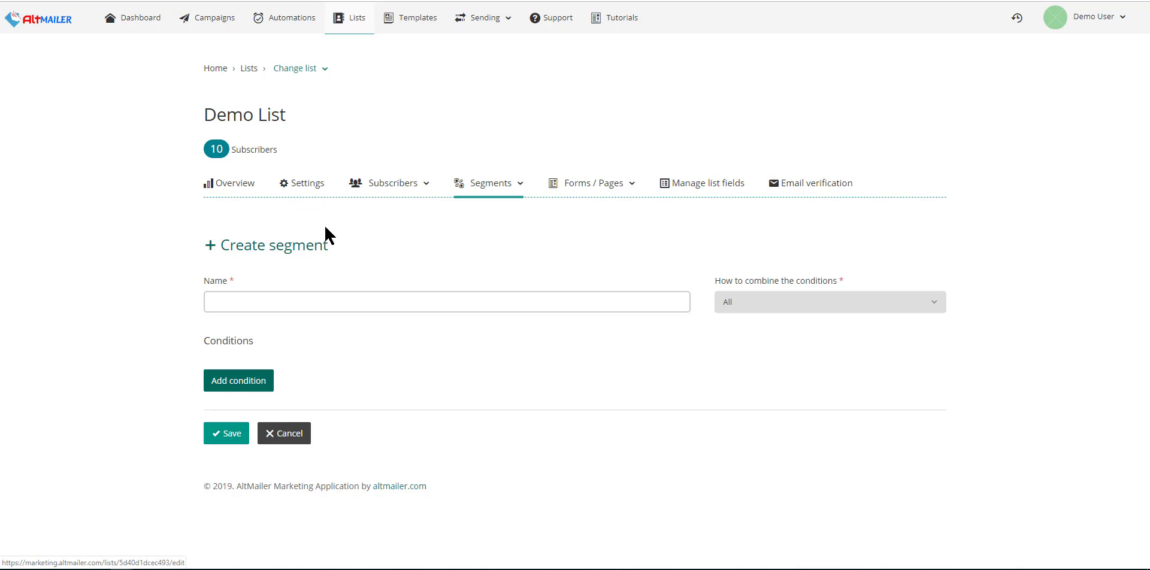
- Examine the new segment's name field and the All and Any options for combining its conditions
{"action": "left_click", "coordinate": [292, 298]}
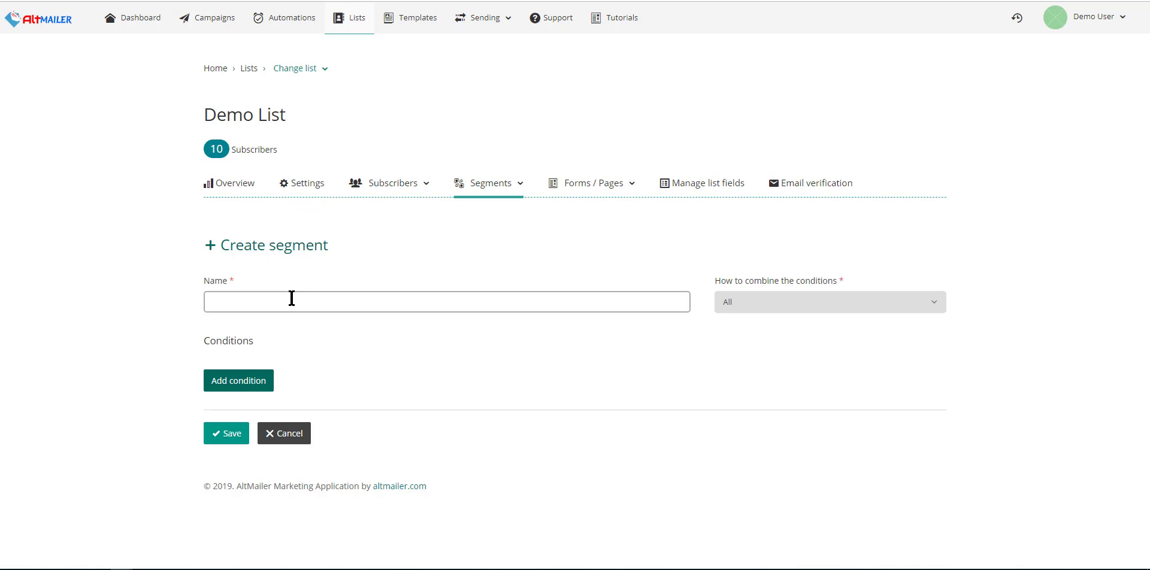
{"action": "left_click", "coordinate": [292, 298]}
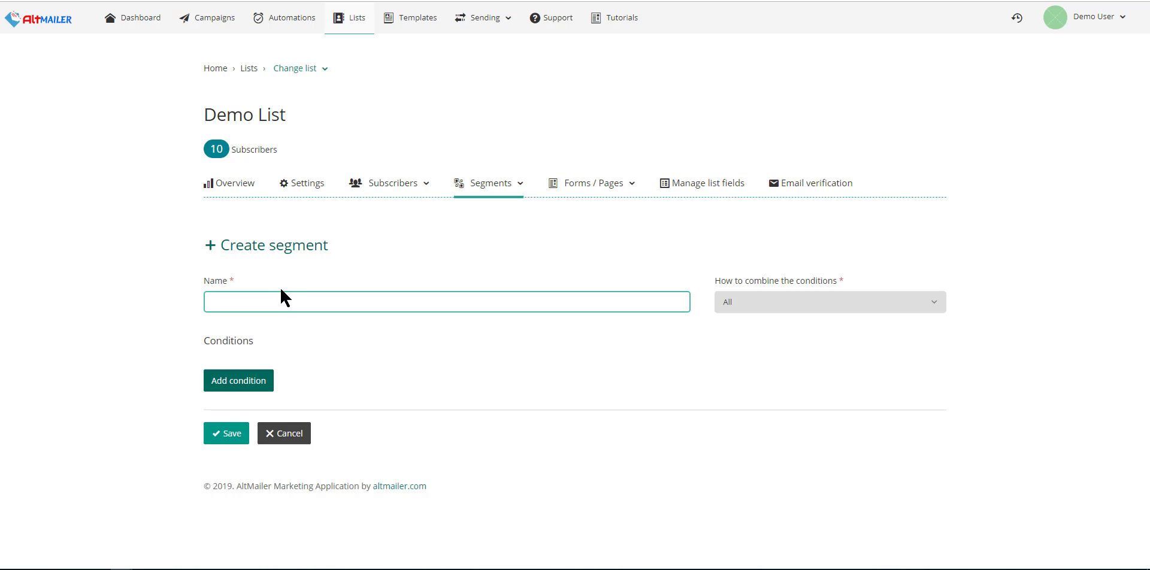
{"action": "left_click", "coordinate": [779, 304]}
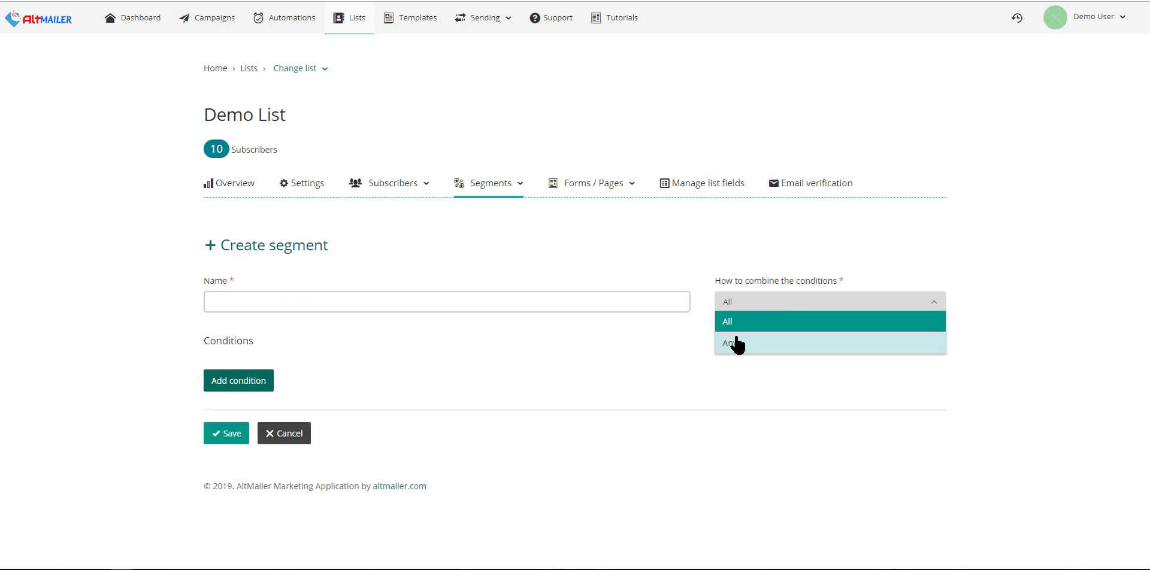
- Add a condition row to the new segment and view the fields it can filter on, leaving First name selected
{"action": "left_click", "coordinate": [238, 383]}
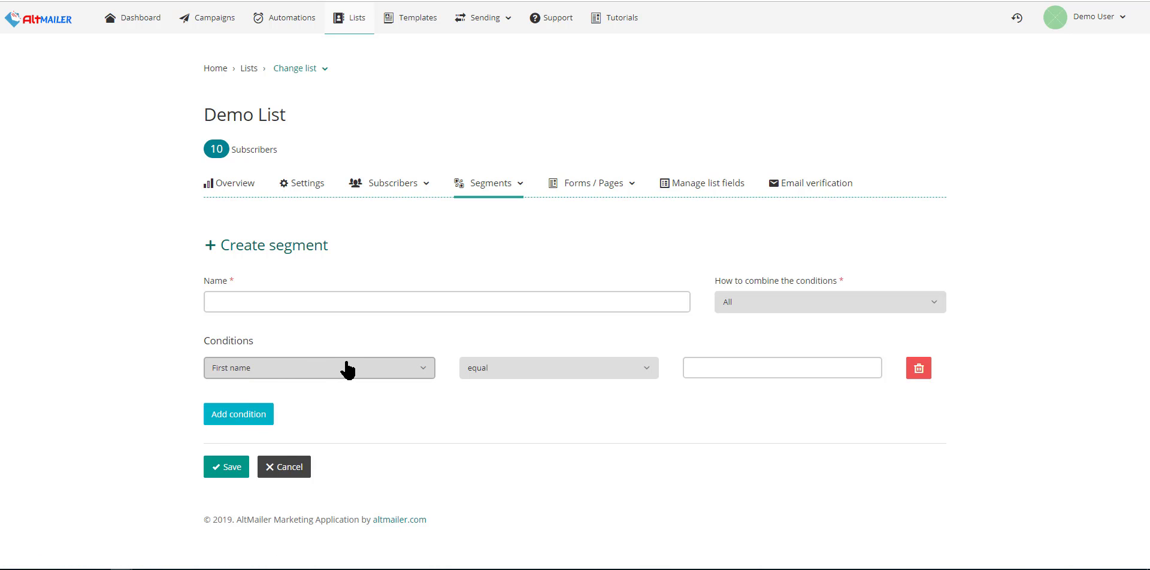
{"action": "left_click", "coordinate": [348, 367]}
{"action": "left_click", "coordinate": [349, 365]}
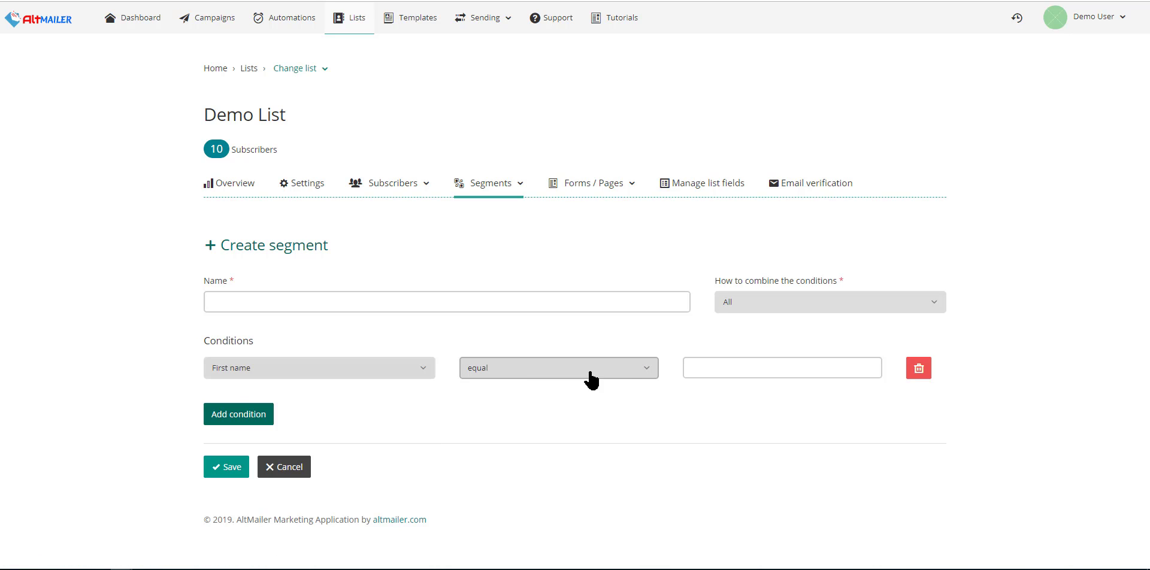
{"action": "left_click", "coordinate": [421, 372]}
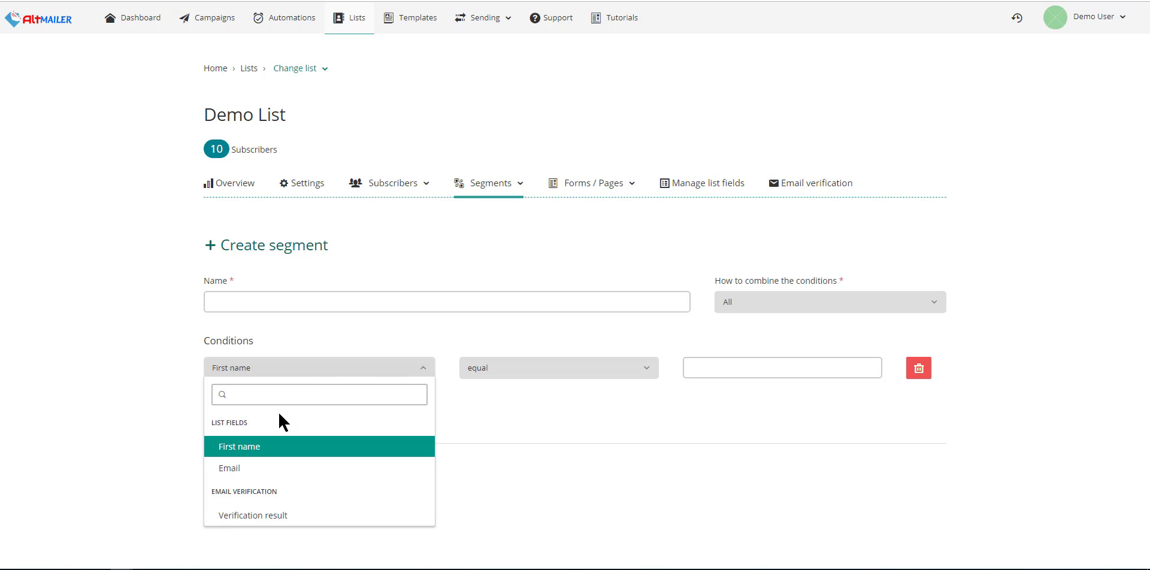
{"action": "left_click", "coordinate": [504, 437]}
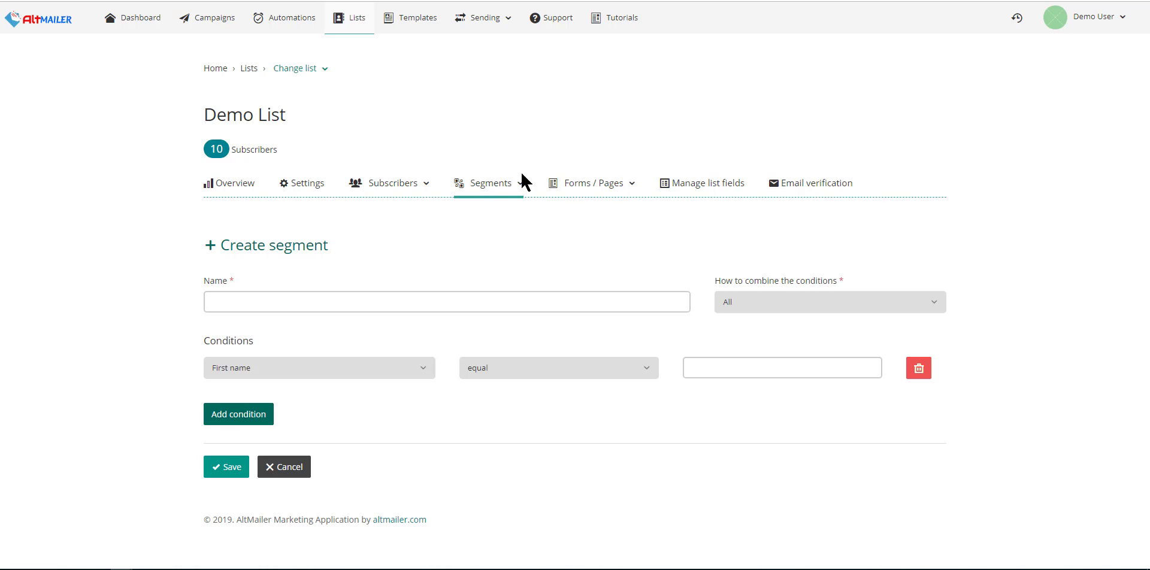
- Open the embedded form page of Demo List and review its form options, site code and preview
{"action": "left_click", "coordinate": [632, 190]}
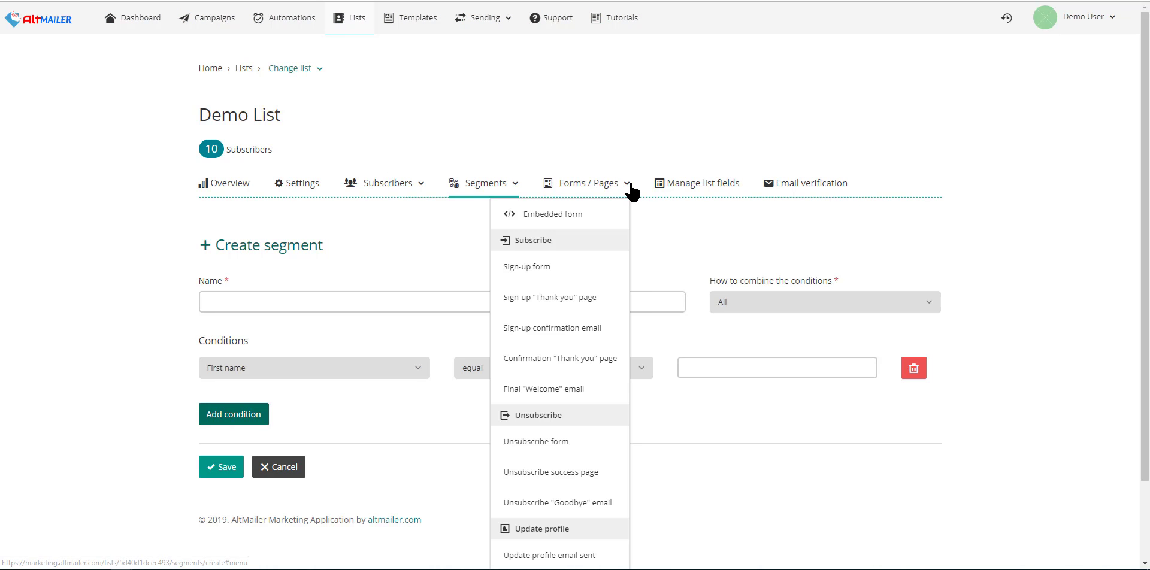
{"action": "left_click", "coordinate": [558, 214]}
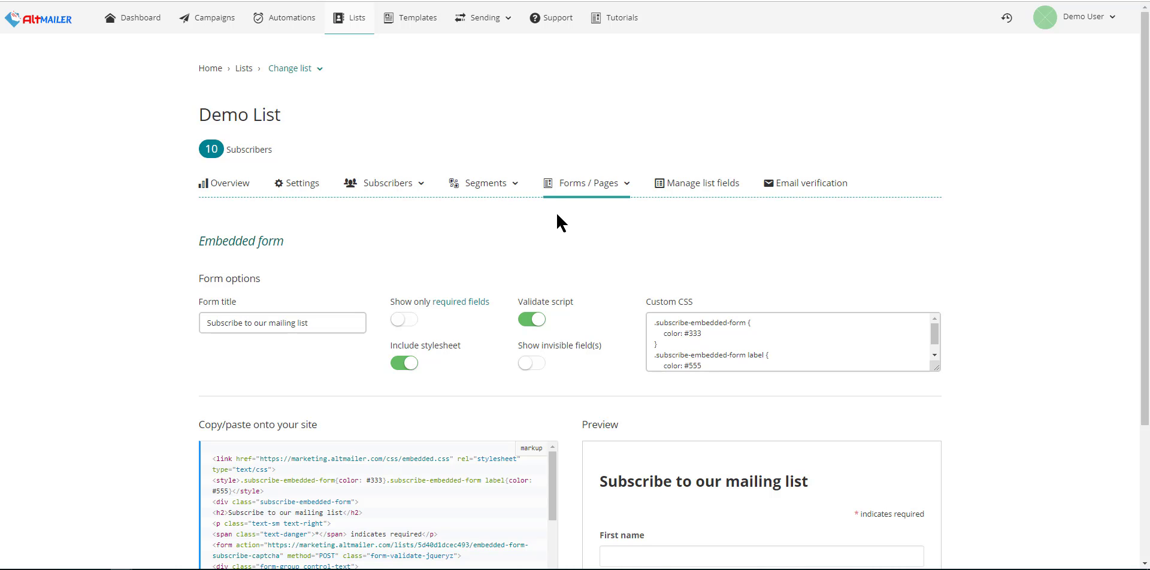
{"action": "scroll", "coordinate": [353, 171], "scroll_direction": "down", "scroll_amount": 3}
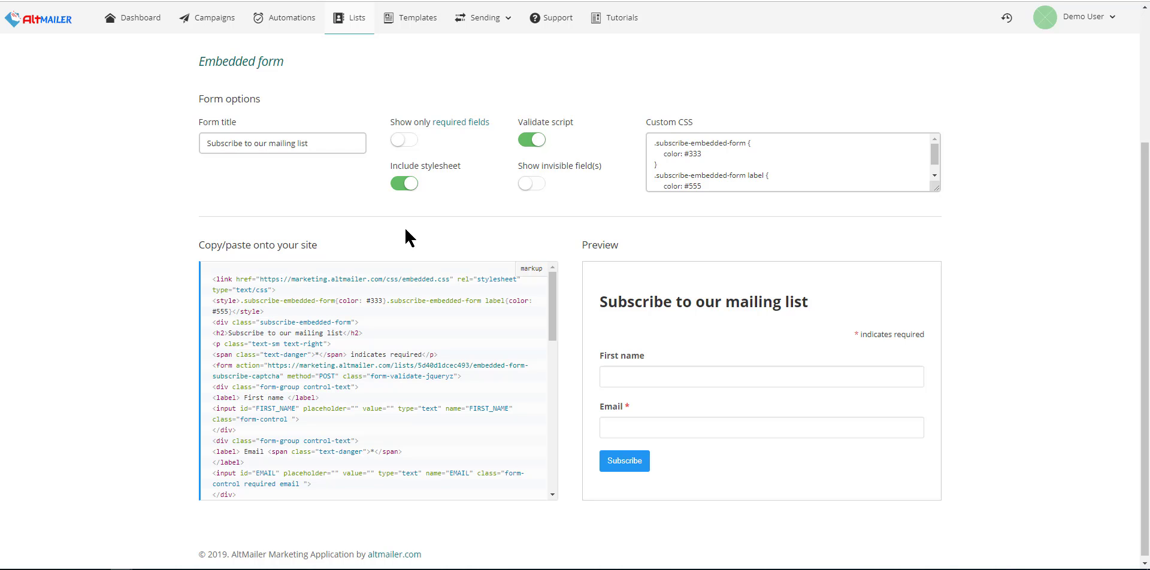
- Turn off the embedded form's stylesheet, and switch the invisible fields and required-fields-only options on and back off
{"action": "left_click", "coordinate": [403, 185]}
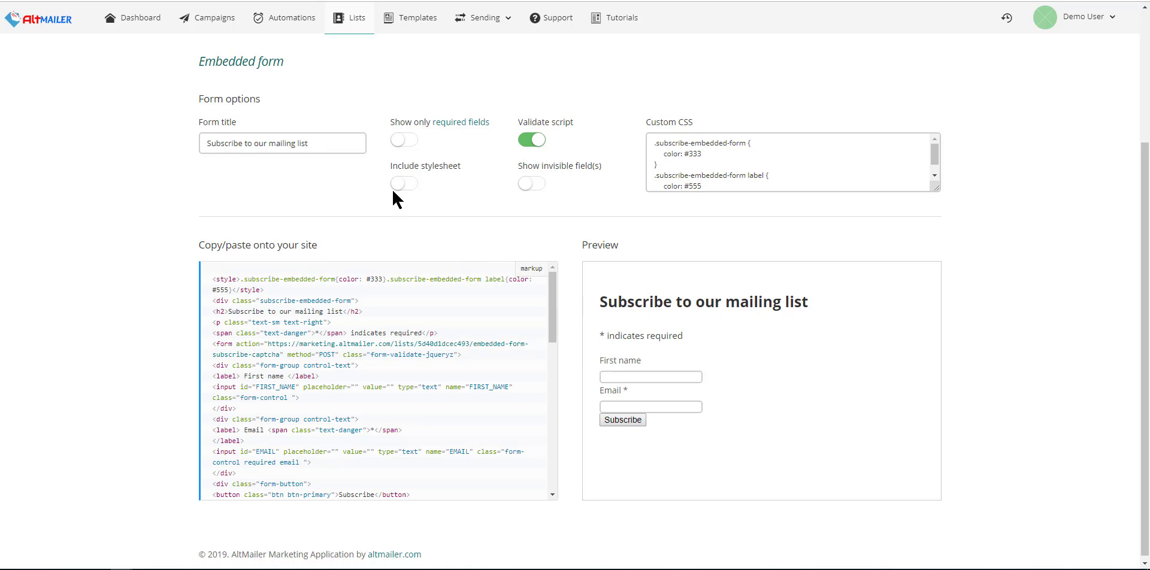
{"action": "left_click", "coordinate": [525, 185]}
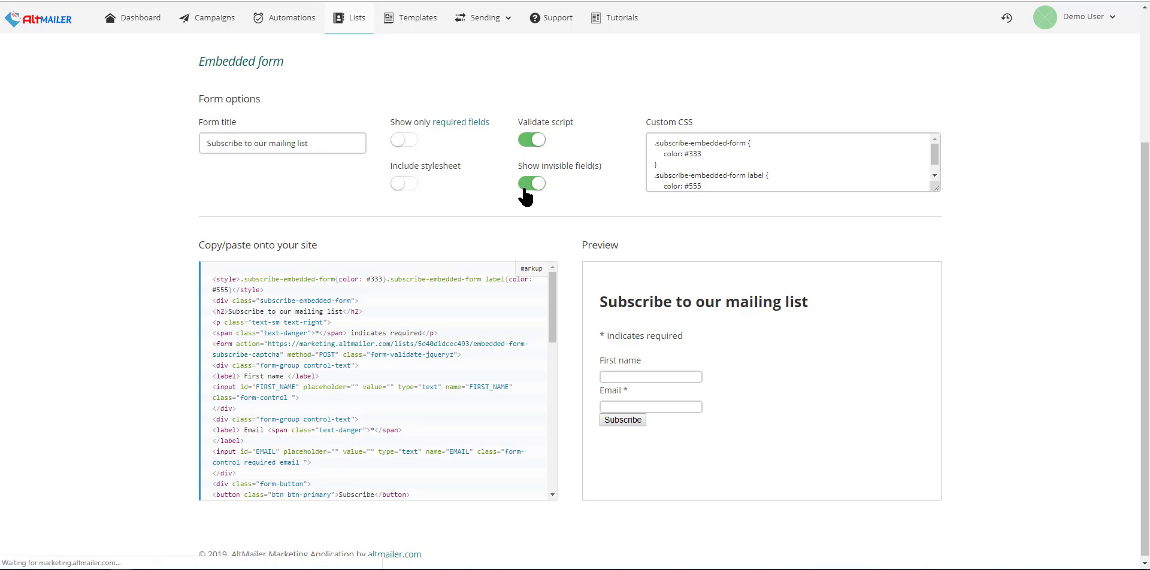
{"action": "left_click", "coordinate": [529, 185]}
{"action": "left_click", "coordinate": [404, 141]}
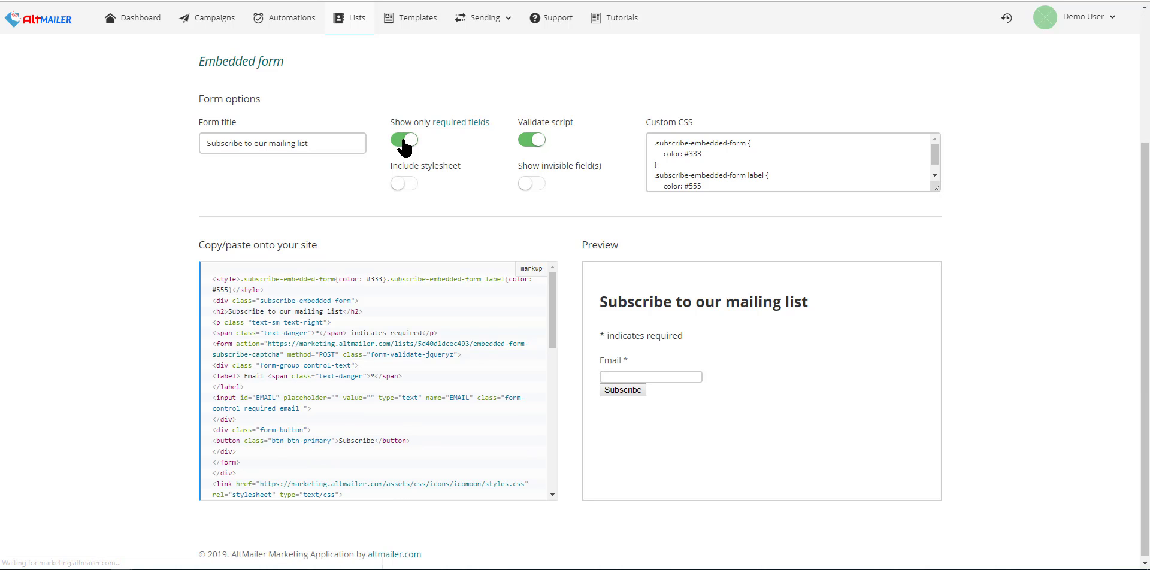
{"action": "left_click", "coordinate": [403, 141]}
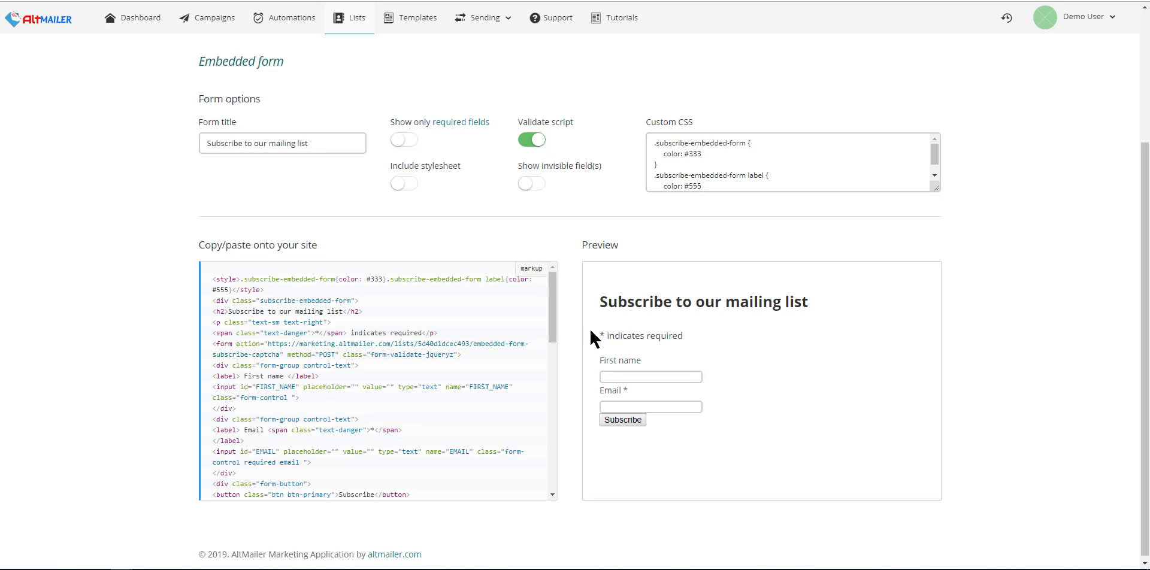
{"action": "left_click", "coordinate": [615, 376]}
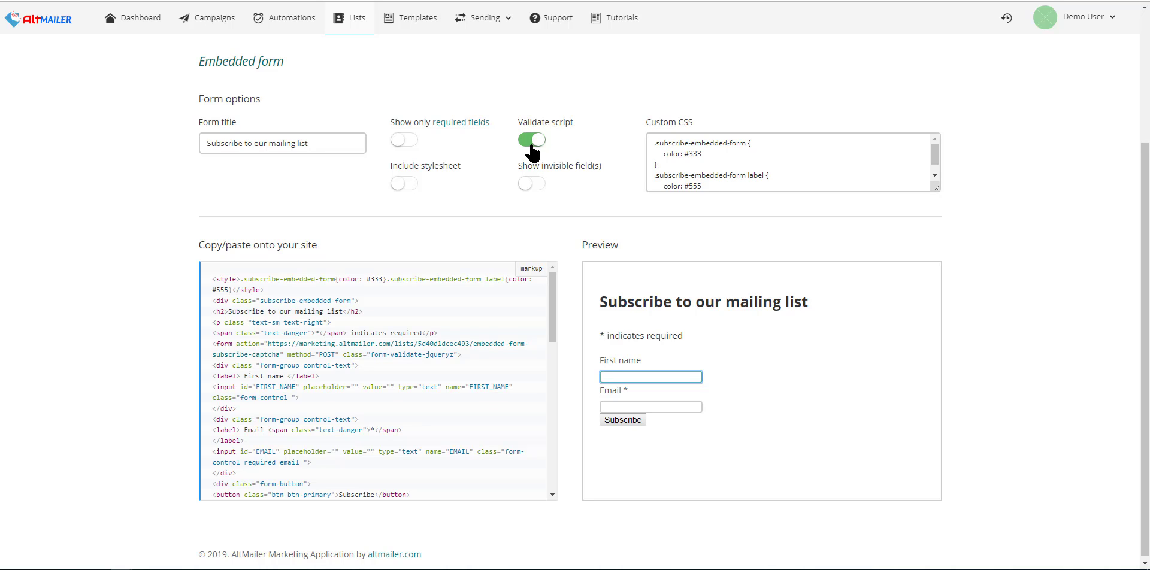
{"action": "left_click", "coordinate": [498, 24]}
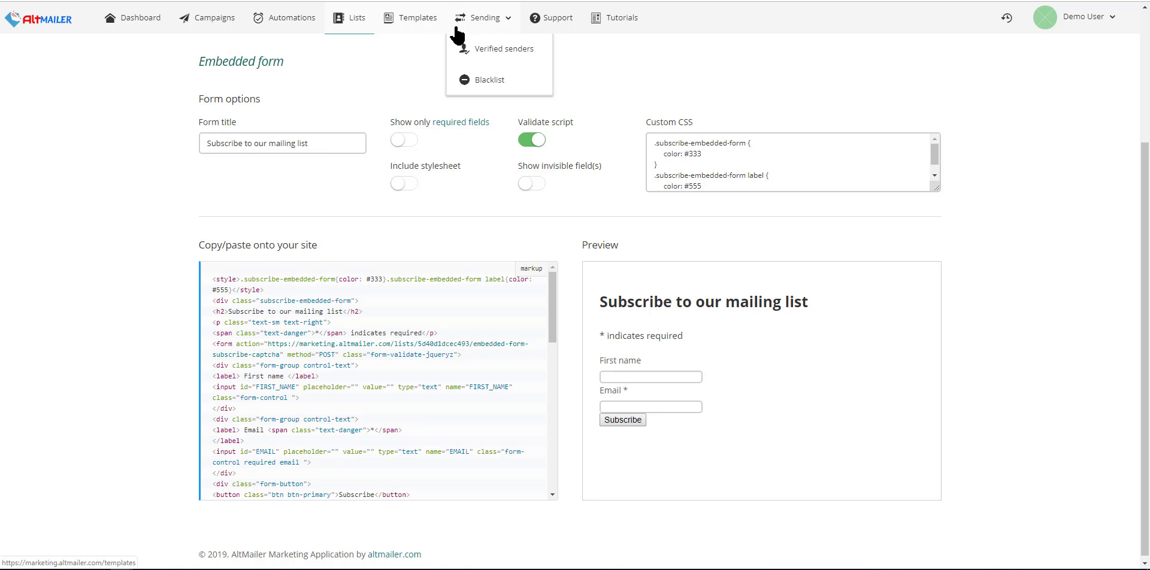
{"action": "left_click", "coordinate": [368, 73]}
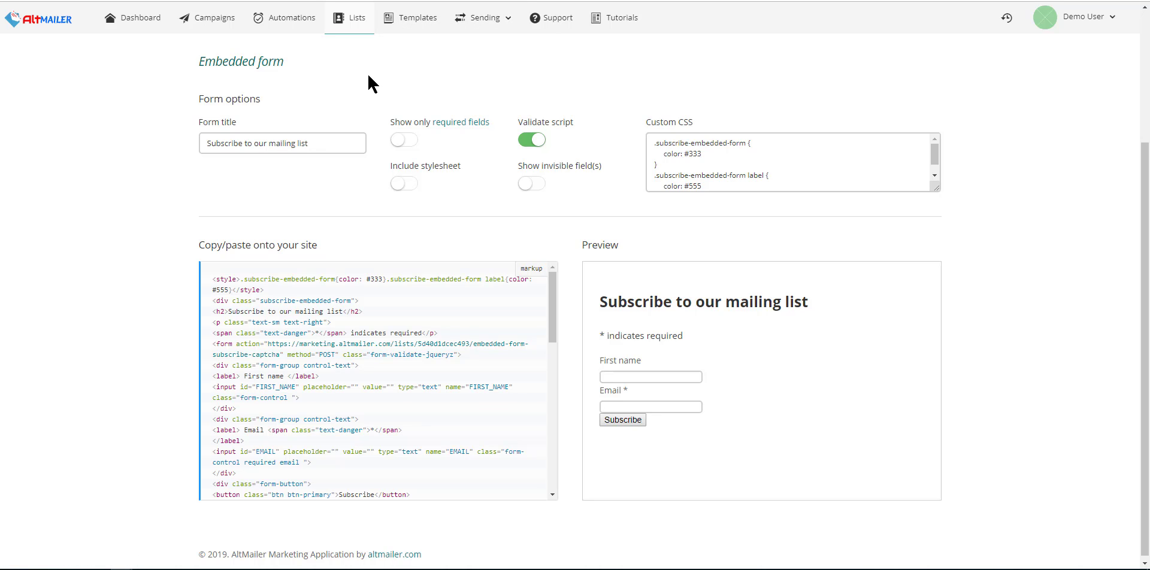
- Open the sign-up form page of Demo List and examine its URL, subject, content and tags
{"action": "scroll", "coordinate": [395, 141], "scroll_direction": "up", "scroll_amount": 3}
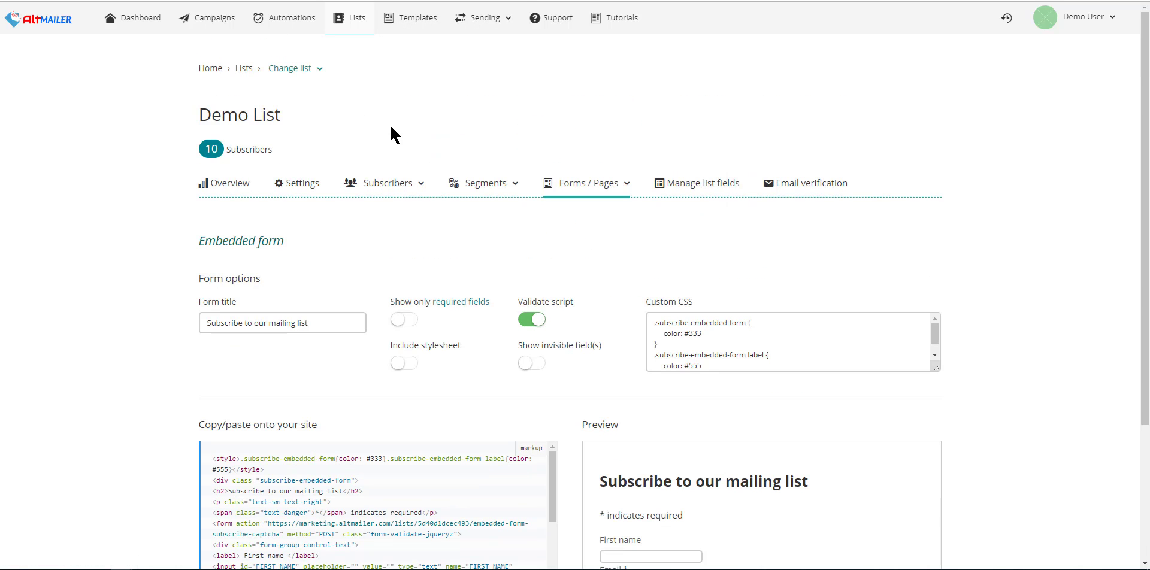
{"action": "left_click", "coordinate": [626, 189]}
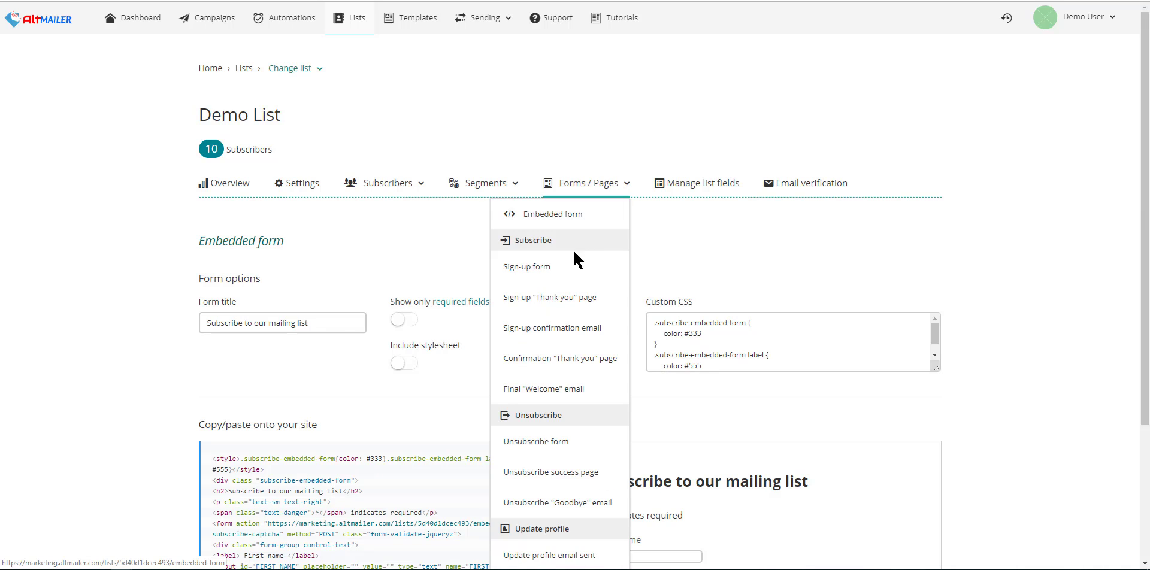
{"action": "left_click", "coordinate": [527, 268]}
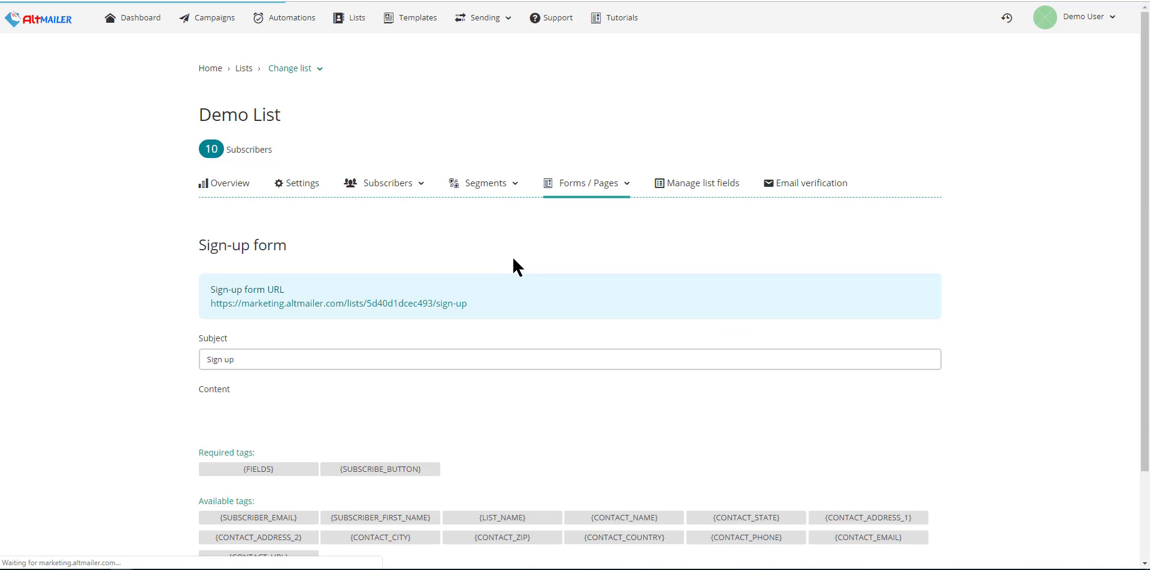
{"action": "scroll", "coordinate": [389, 192], "scroll_direction": "down", "scroll_amount": 2}
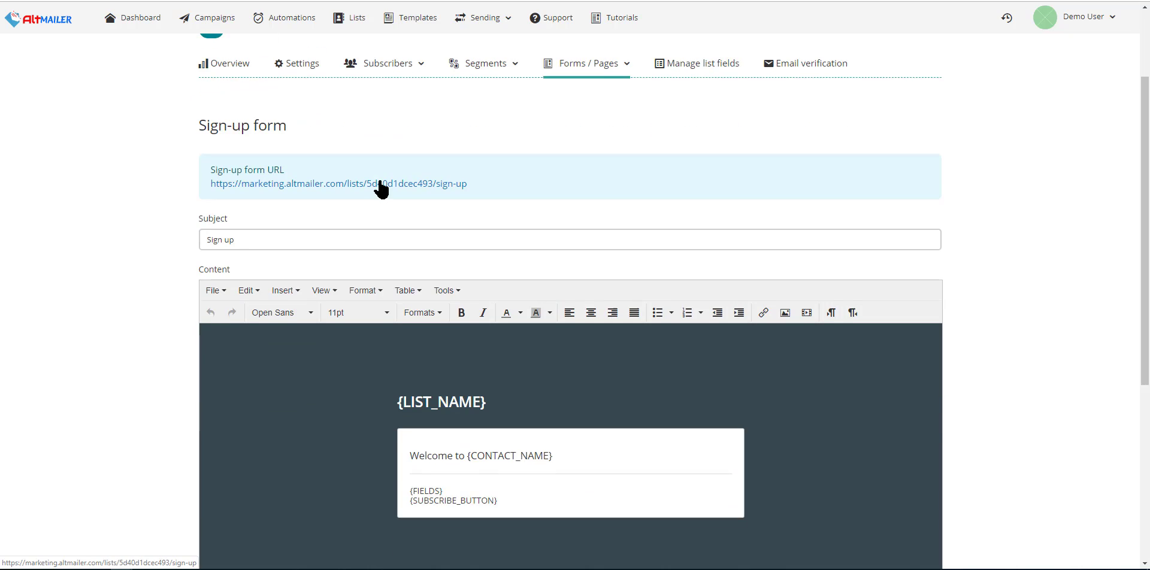
{"action": "scroll", "coordinate": [377, 171], "scroll_direction": "down", "scroll_amount": 2}
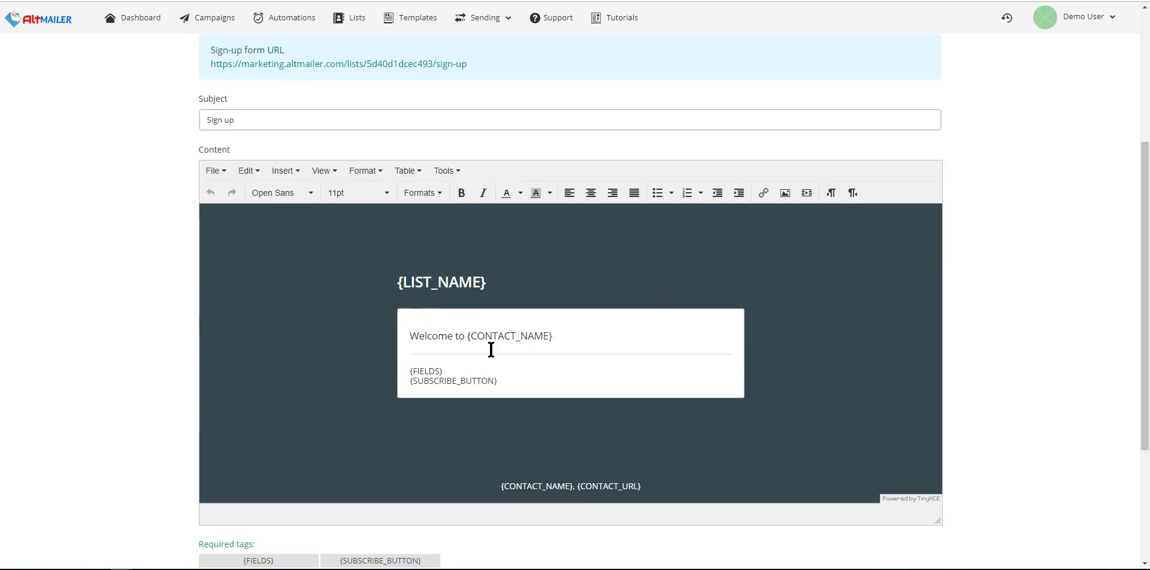
{"action": "scroll", "coordinate": [504, 347], "scroll_direction": "down", "scroll_amount": 4}
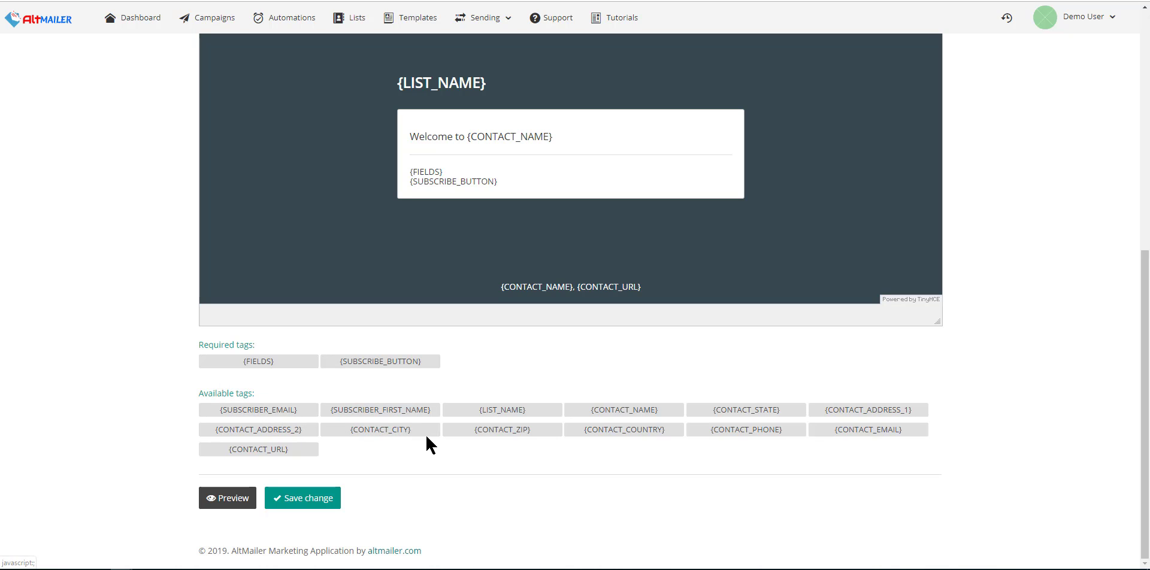
{"action": "scroll", "coordinate": [490, 389], "scroll_direction": "up", "scroll_amount": 2}
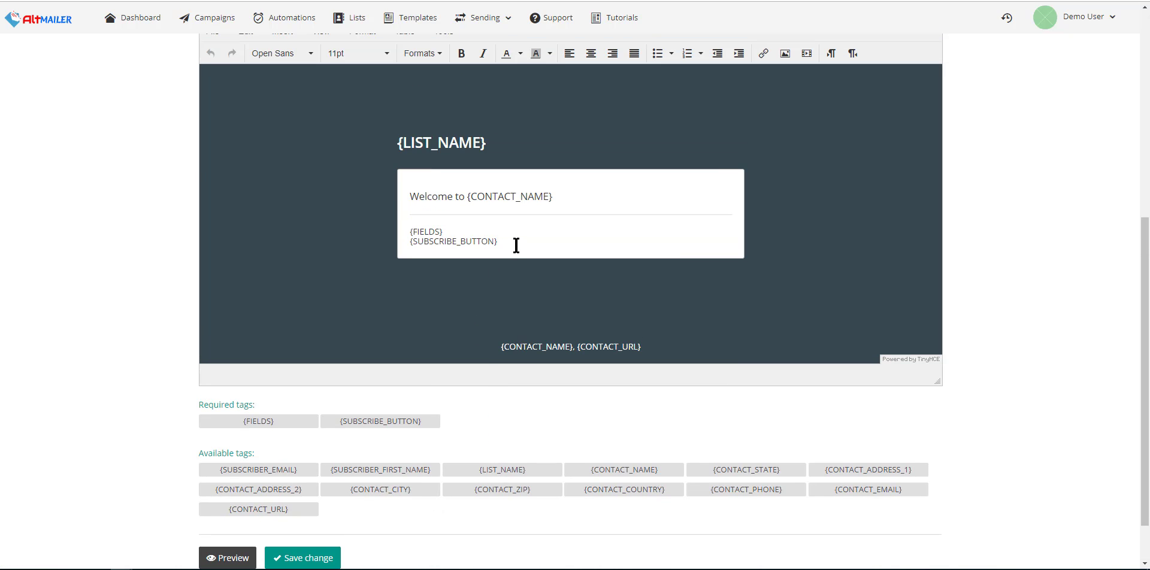
{"action": "scroll", "coordinate": [511, 238], "scroll_direction": "up", "scroll_amount": 4}
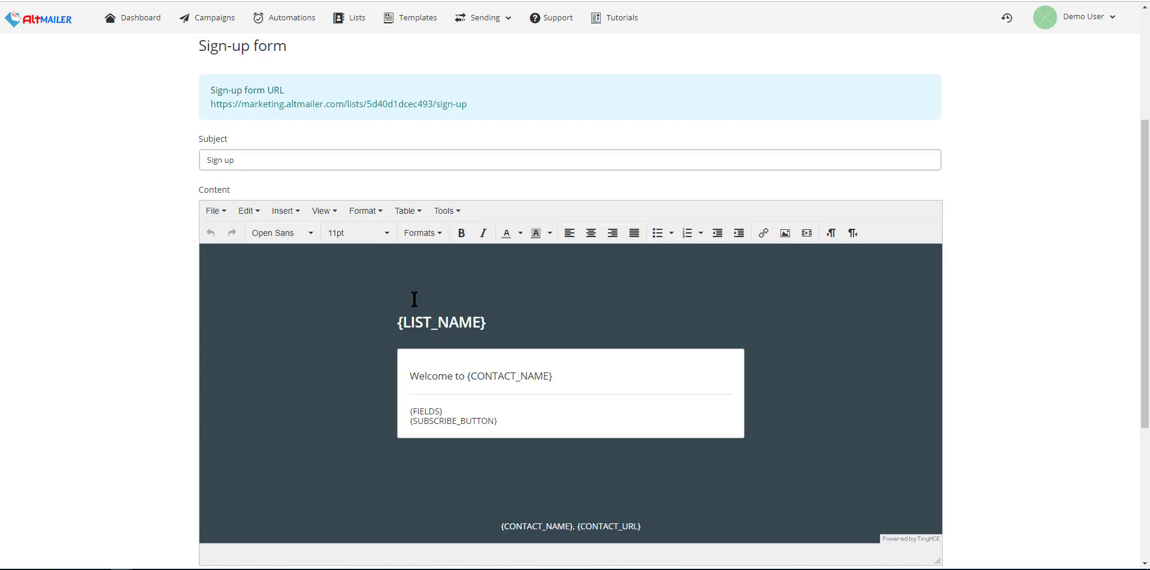
{"action": "left_click", "coordinate": [305, 287]}
- Open the sign-up "Thank you" page of Demo List and review its custom URL and built-in page settings
{"action": "scroll", "coordinate": [428, 198], "scroll_direction": "up", "scroll_amount": 2}
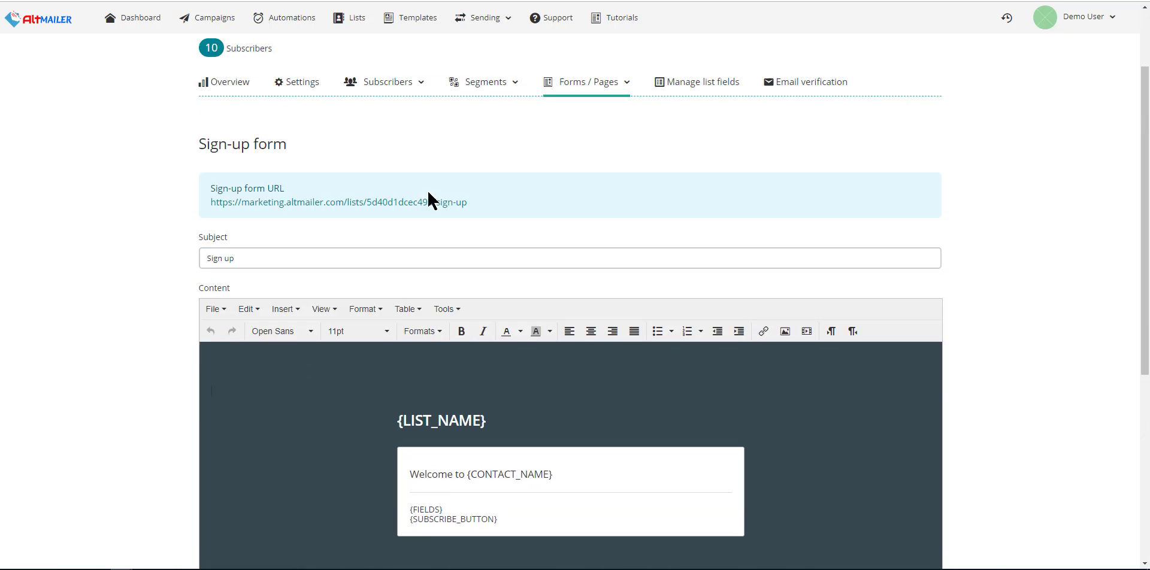
{"action": "scroll", "coordinate": [428, 198], "scroll_direction": "up", "scroll_amount": 2}
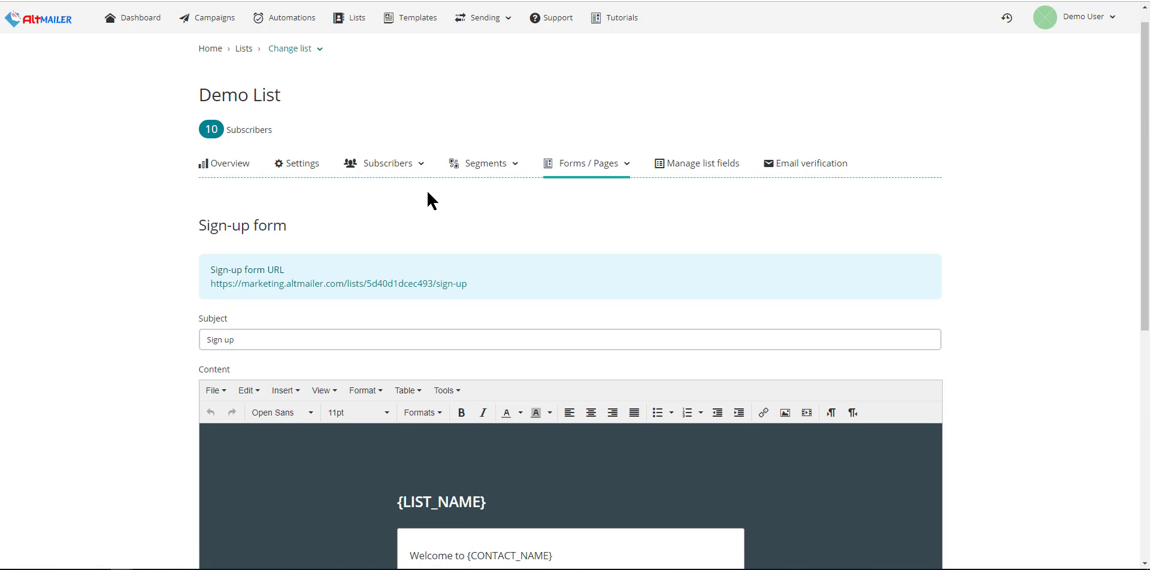
{"action": "left_click", "coordinate": [625, 166]}
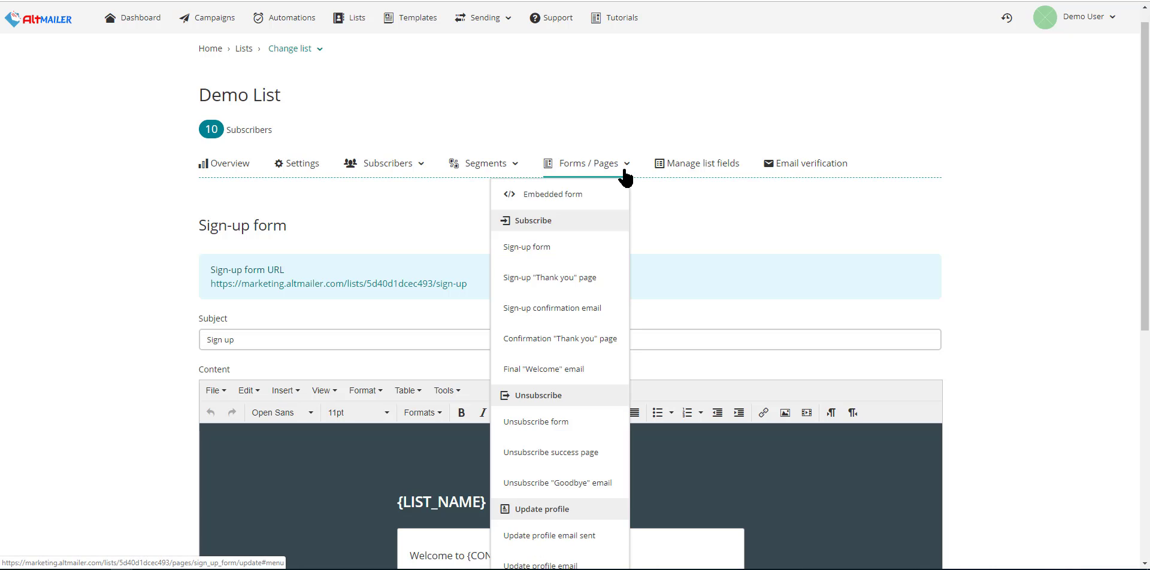
{"action": "left_click", "coordinate": [536, 279]}
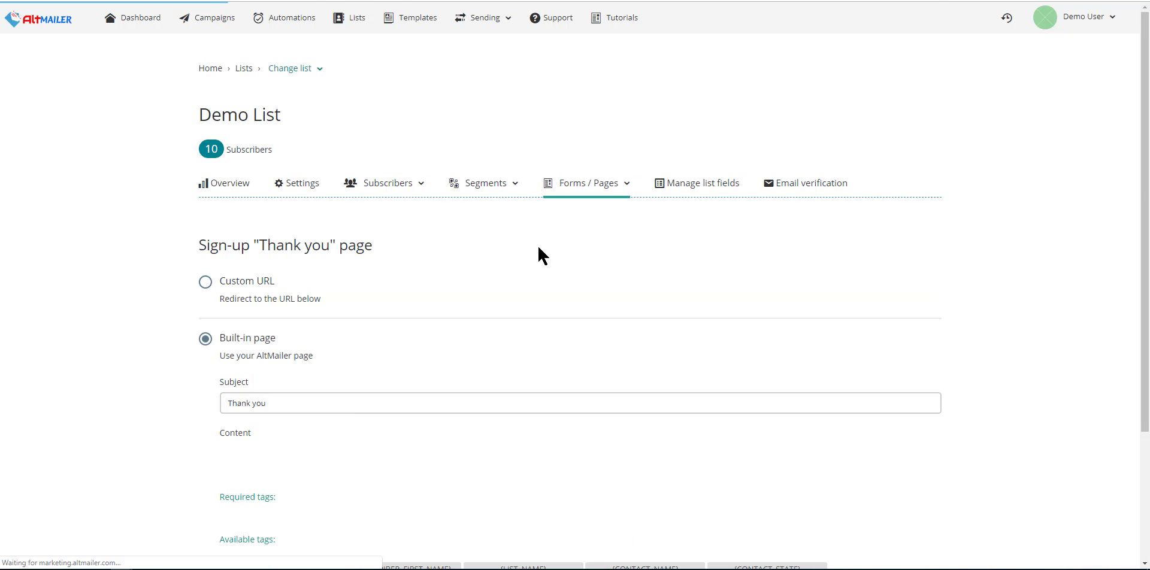
{"action": "scroll", "coordinate": [533, 240], "scroll_direction": "down", "scroll_amount": 2}
{"action": "scroll", "coordinate": [524, 222], "scroll_direction": "down", "scroll_amount": 2}
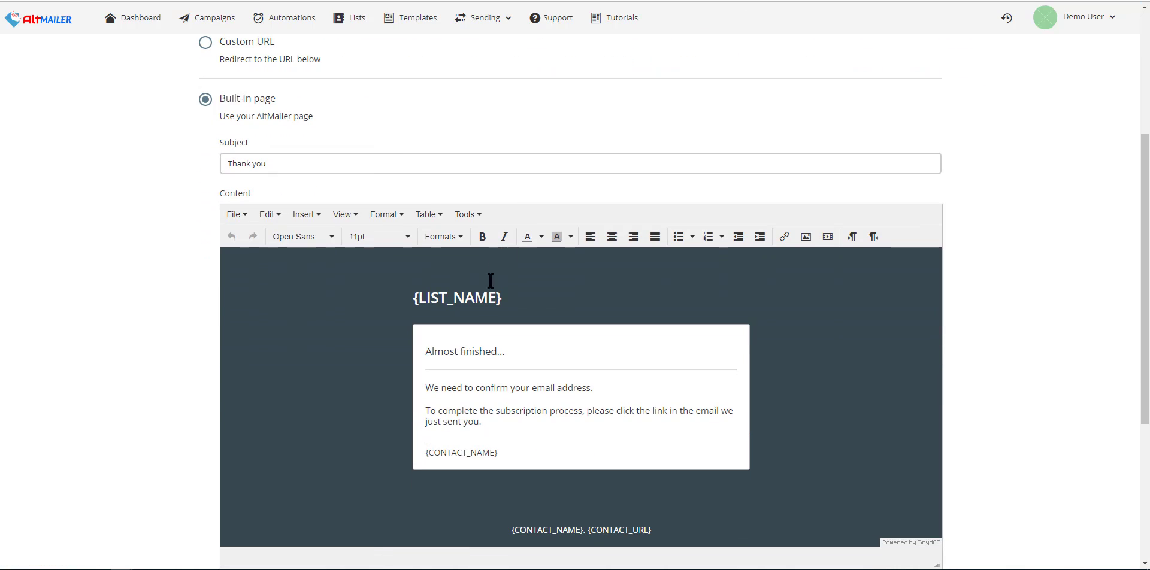
{"action": "scroll", "coordinate": [575, 233], "scroll_direction": "up", "scroll_amount": 4}
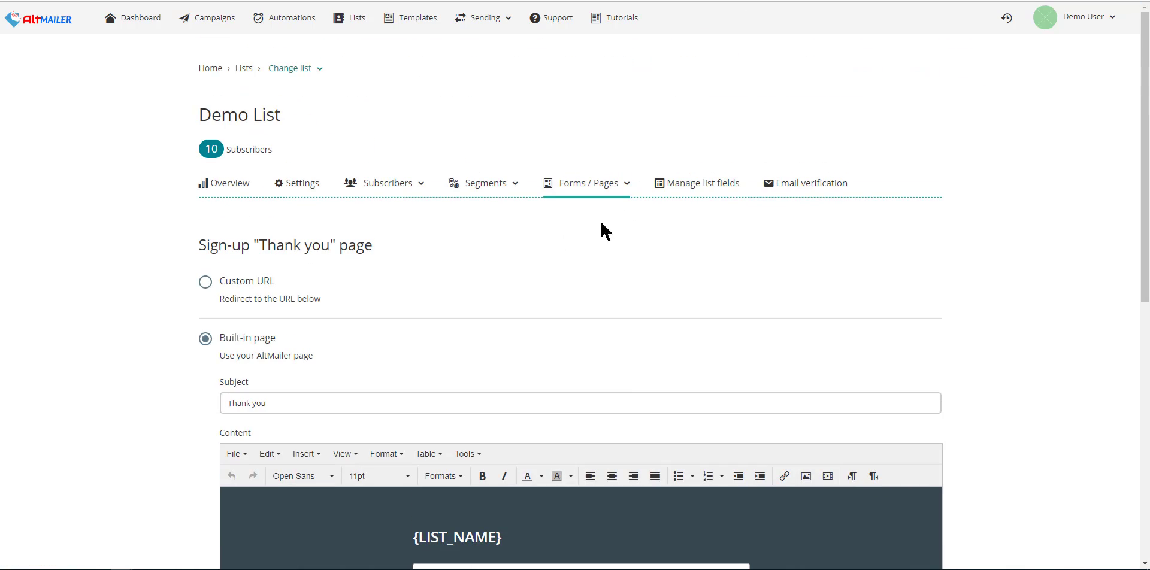
- View the list of available subscribe, unsubscribe and update profile pages, staying on the sign-up "Thank you" page
{"action": "left_click", "coordinate": [559, 191]}
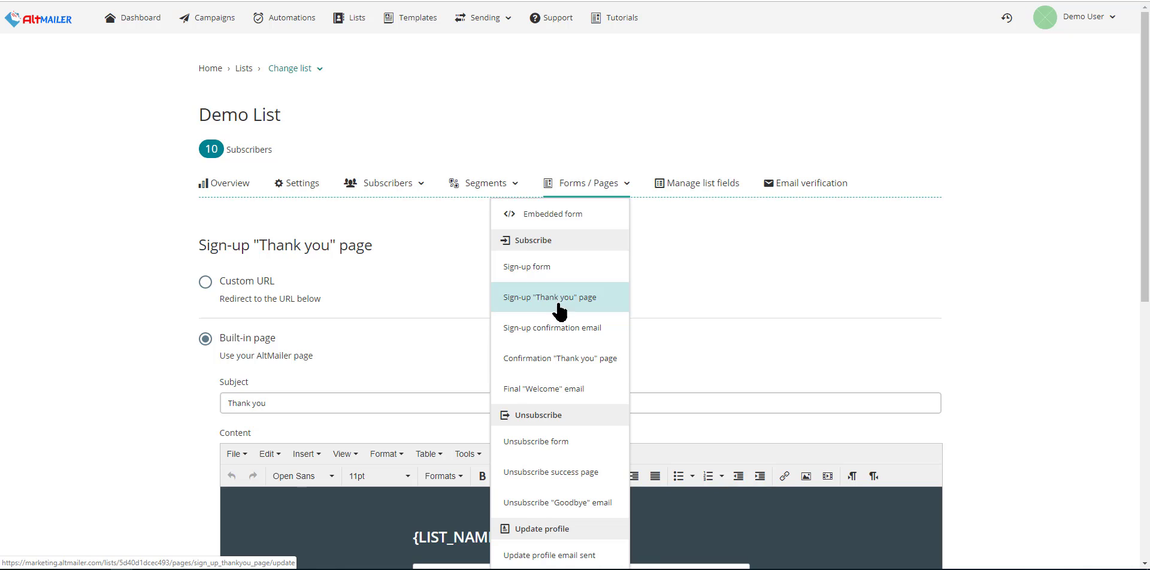
{"action": "scroll", "coordinate": [560, 360], "scroll_direction": "down", "scroll_amount": 4}
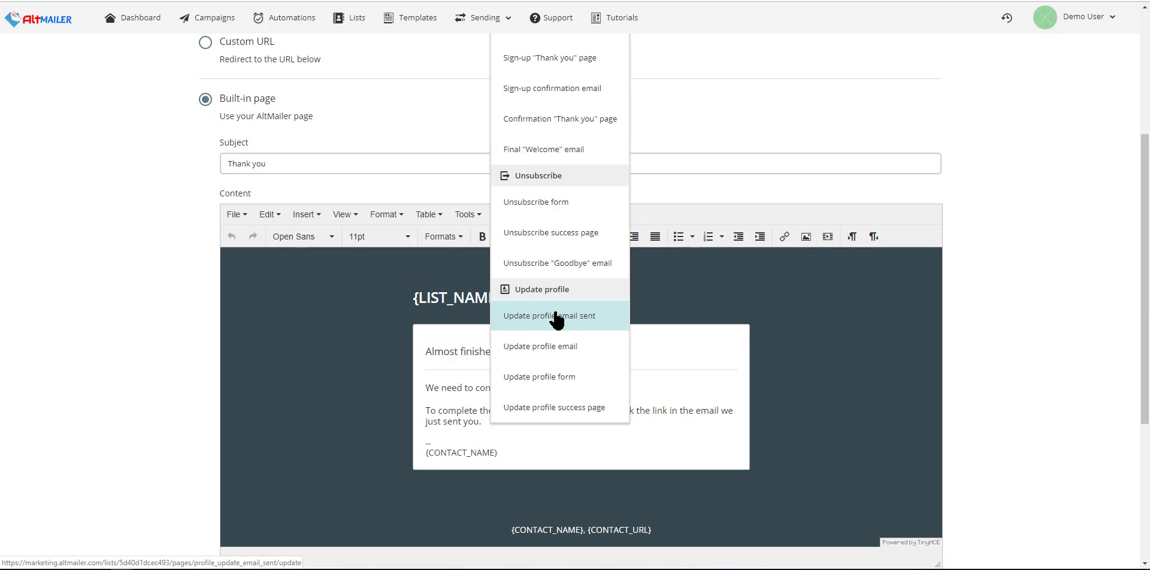
{"action": "left_click", "coordinate": [722, 114]}
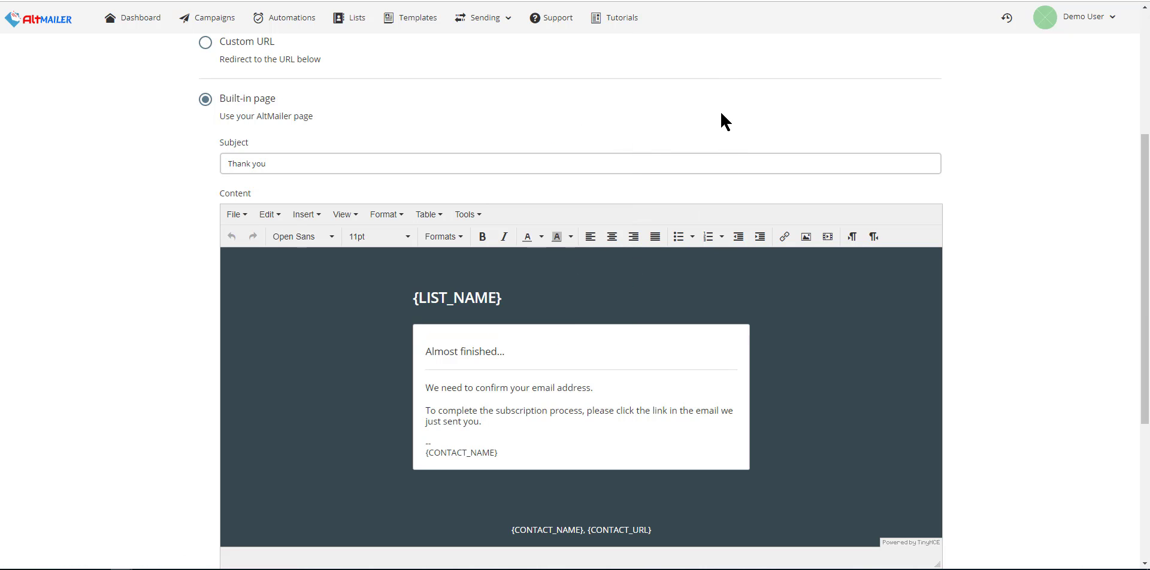
{"action": "scroll", "coordinate": [603, 158], "scroll_direction": "up", "scroll_amount": 4}
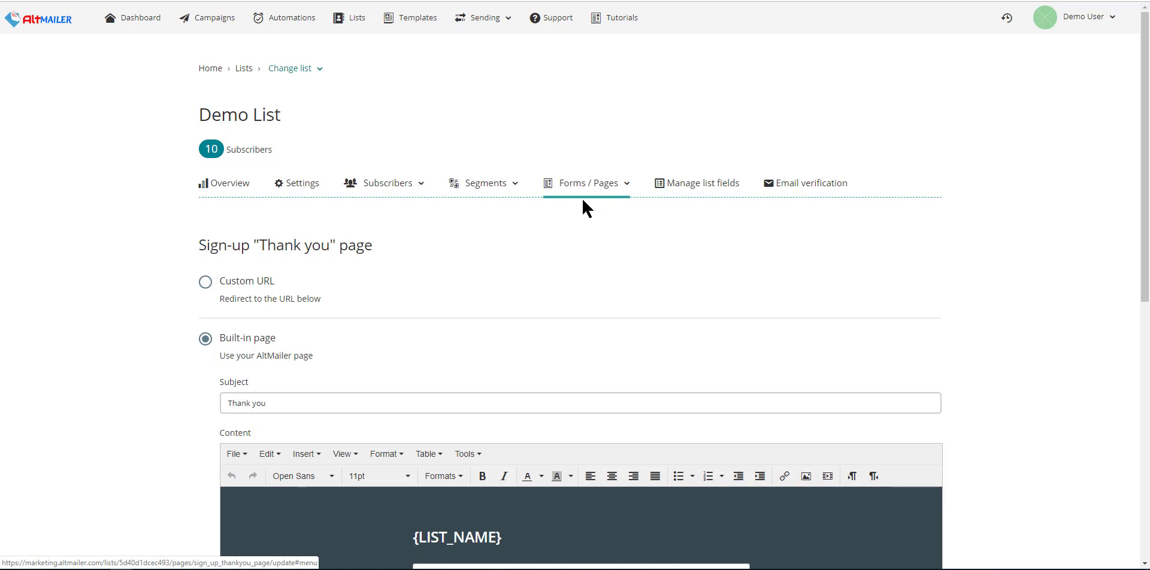
- Open the list field management of Demo List and add blank Text, Dropdown and Multiselect fields
{"action": "left_click", "coordinate": [698, 190]}
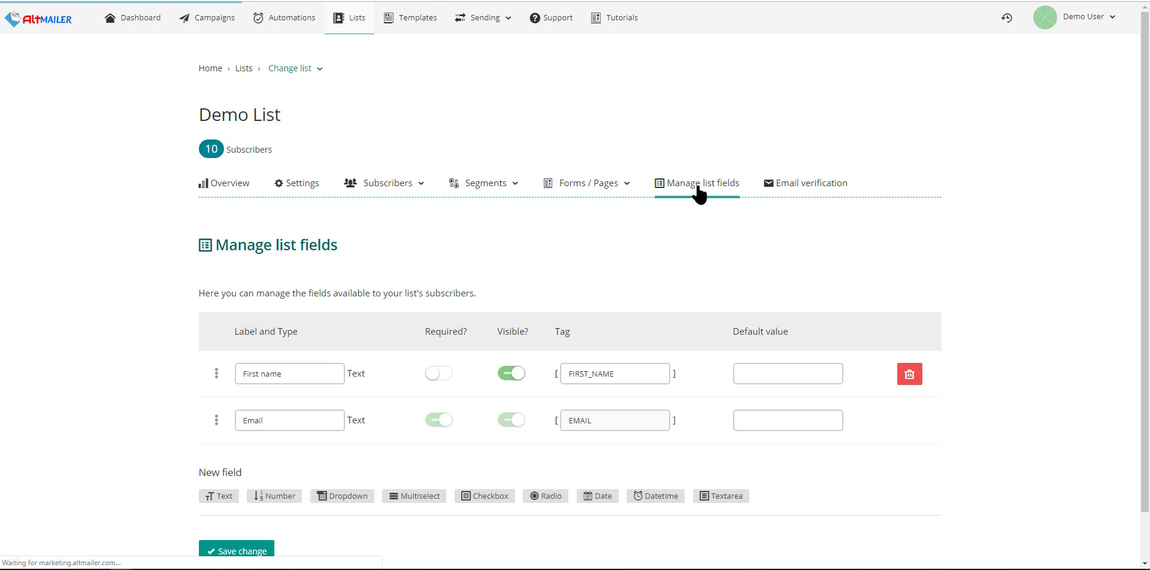
{"action": "scroll", "coordinate": [403, 198], "scroll_direction": "down", "scroll_amount": 1}
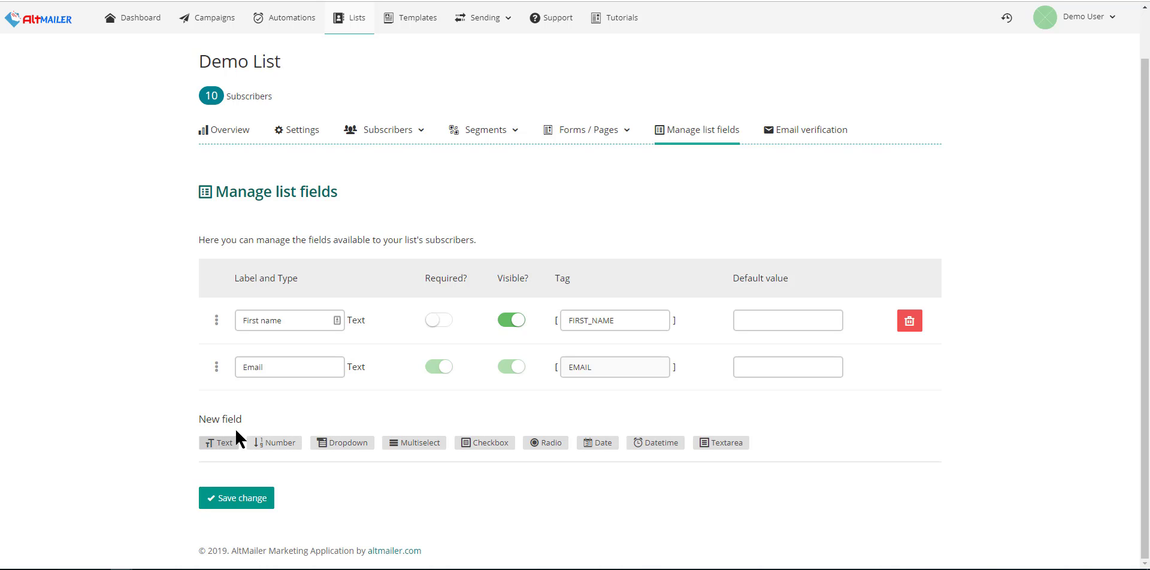
{"action": "left_click", "coordinate": [218, 445]}
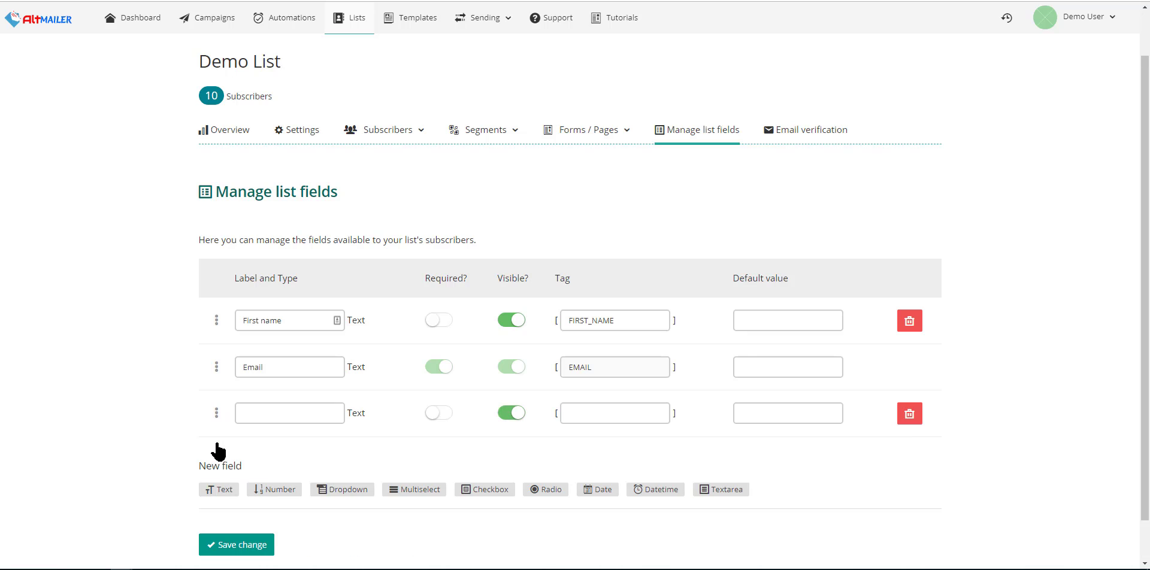
{"action": "left_click", "coordinate": [339, 492]}
{"action": "scroll", "coordinate": [383, 414], "scroll_direction": "down", "scroll_amount": 2}
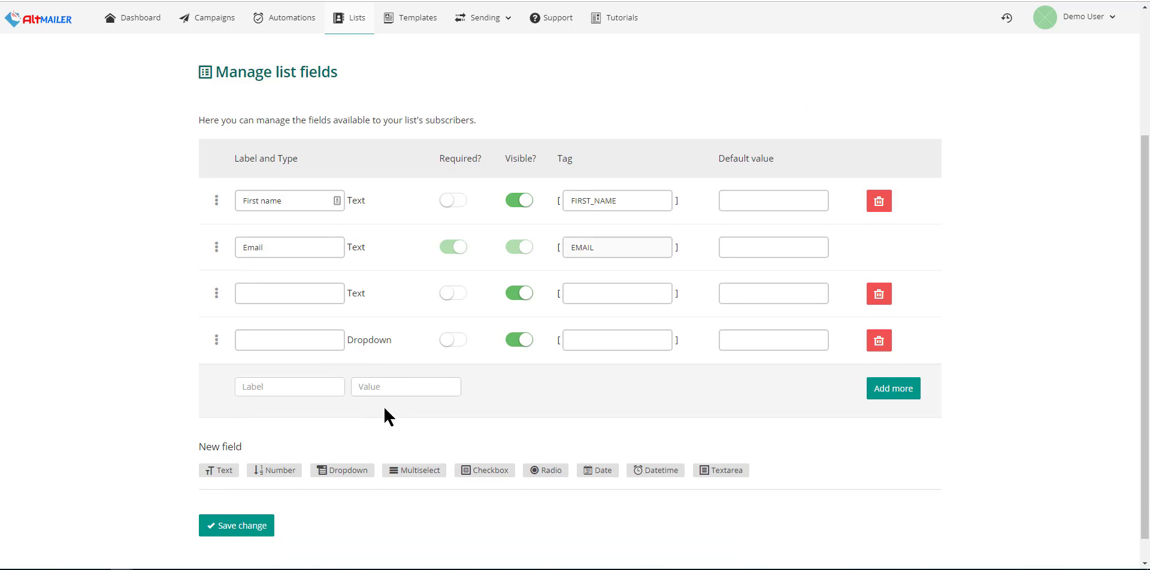
{"action": "left_click", "coordinate": [429, 476]}
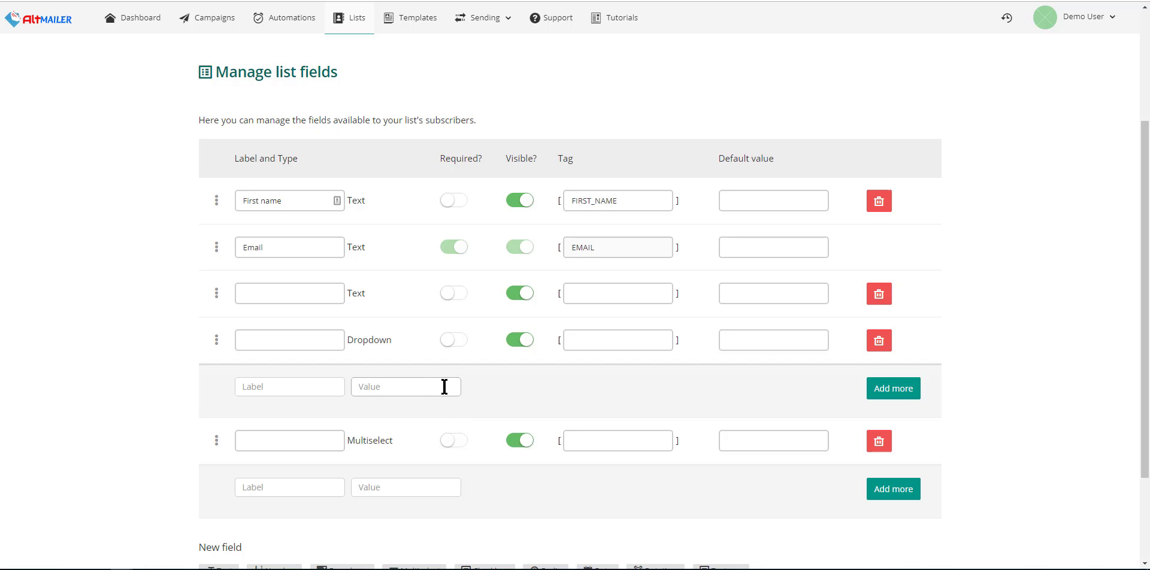
{"action": "scroll", "coordinate": [441, 388], "scroll_direction": "down", "scroll_amount": 2}
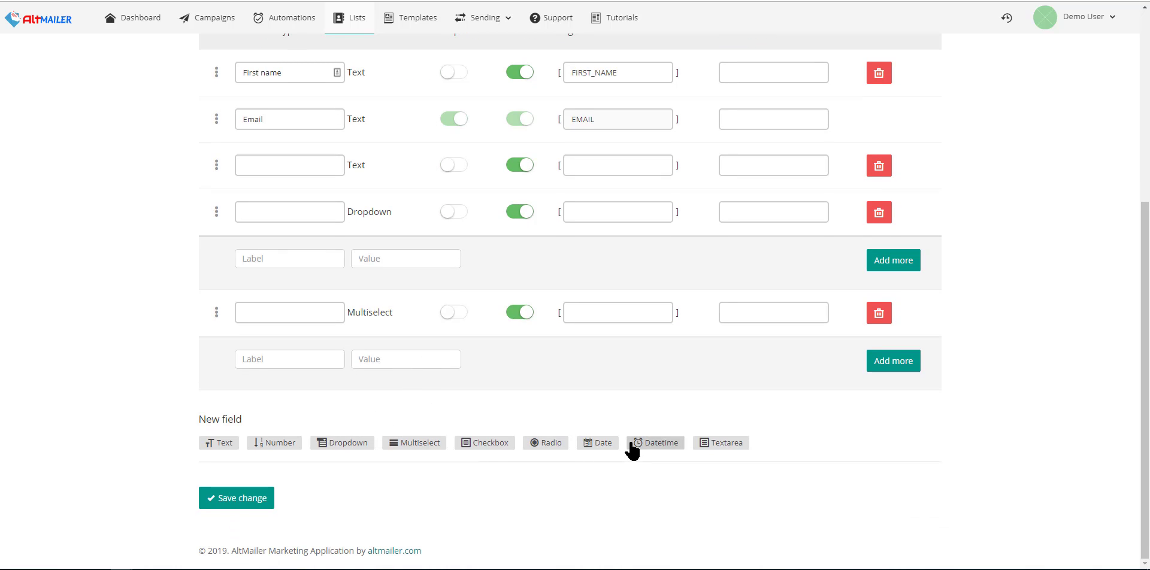
- Look over the list fields and discard the unsaved new ones by reloading the field management page
{"action": "scroll", "coordinate": [385, 429], "scroll_direction": "up", "scroll_amount": 5}
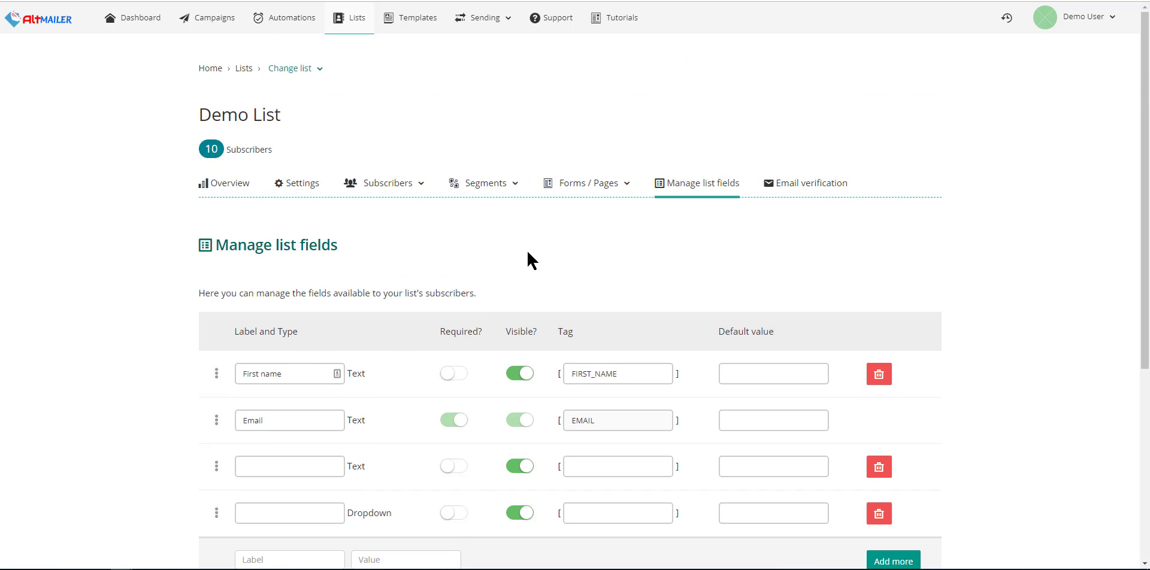
{"action": "scroll", "coordinate": [503, 255], "scroll_direction": "down", "scroll_amount": 2}
{"action": "scroll", "coordinate": [503, 253], "scroll_direction": "up", "scroll_amount": 2}
{"action": "left_click", "coordinate": [704, 189]}
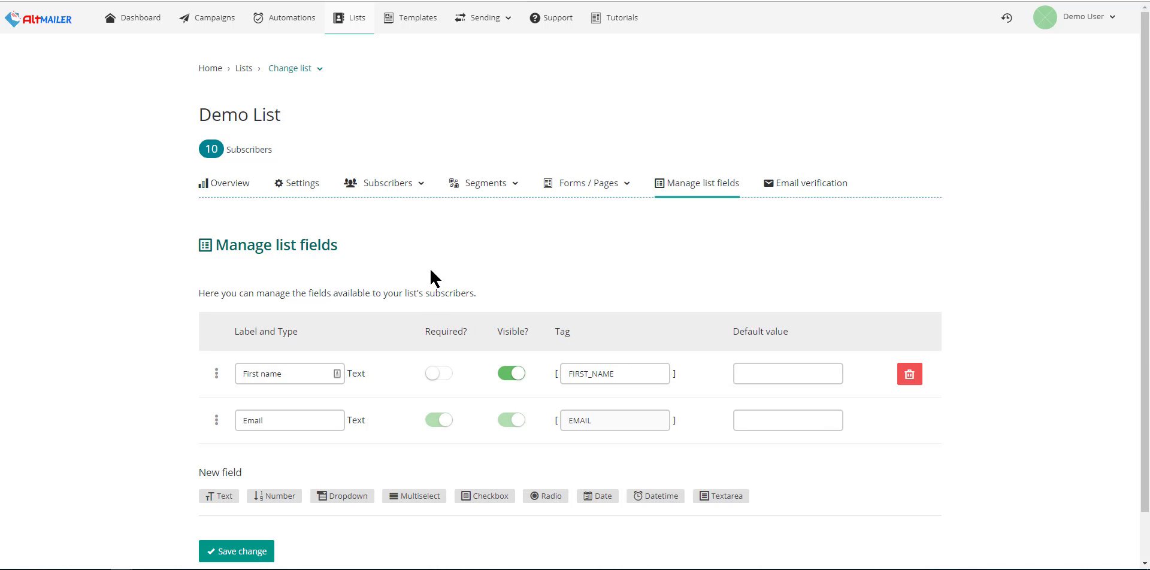
- Open the email verification page of Demo List and review its verification status and server options
{"action": "left_click", "coordinate": [795, 187]}
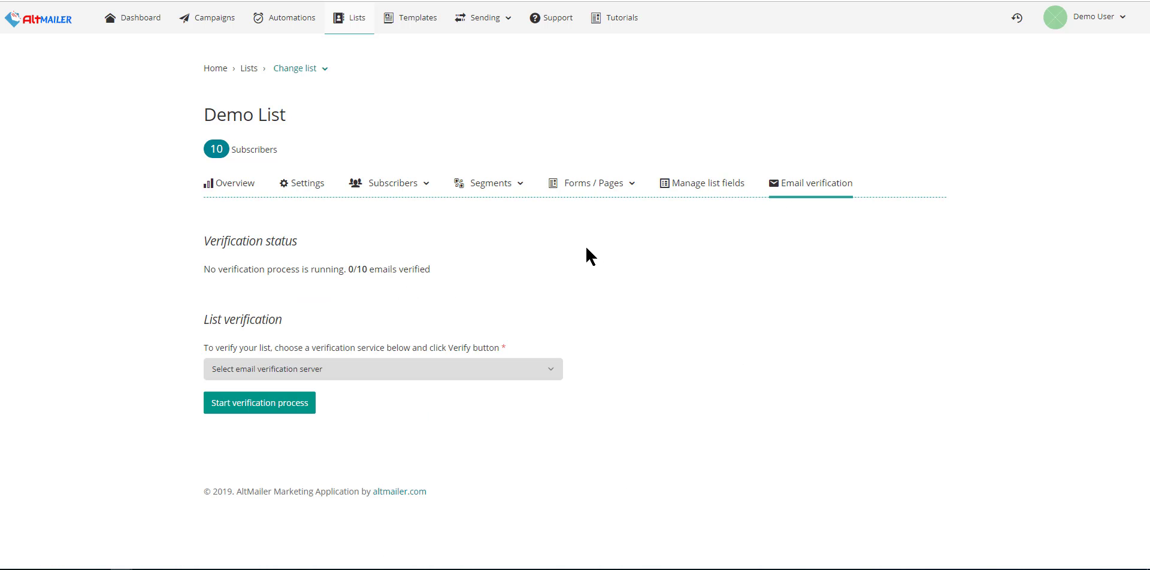